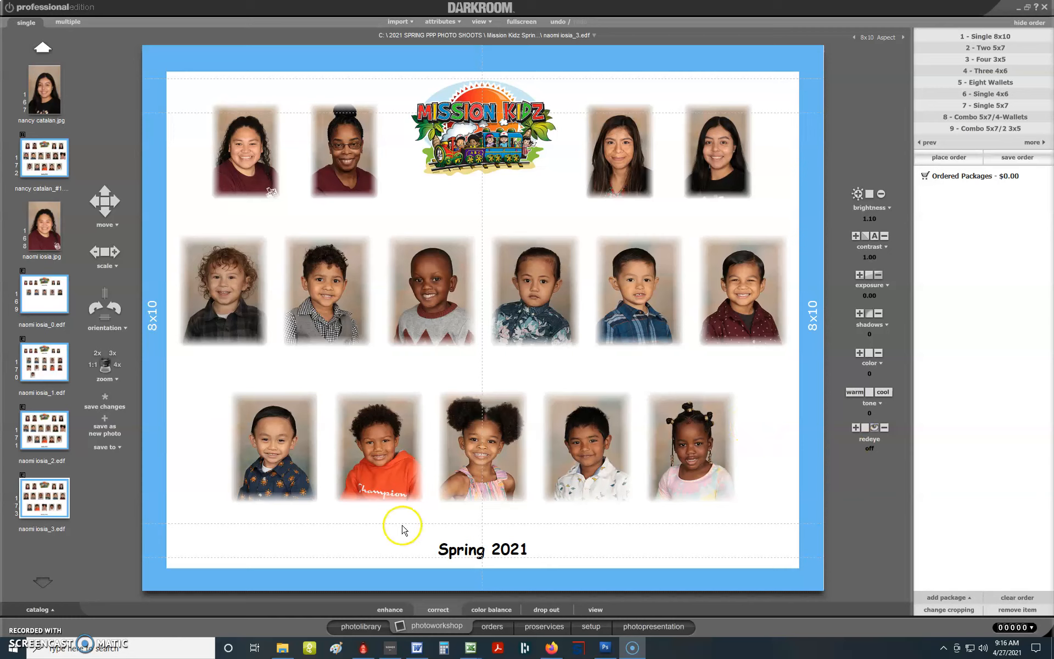
- Send the Spring 2021 class composite out for external retouching and switch to it in Photoshop
{"action": "left_click", "coordinate": [387, 610]}
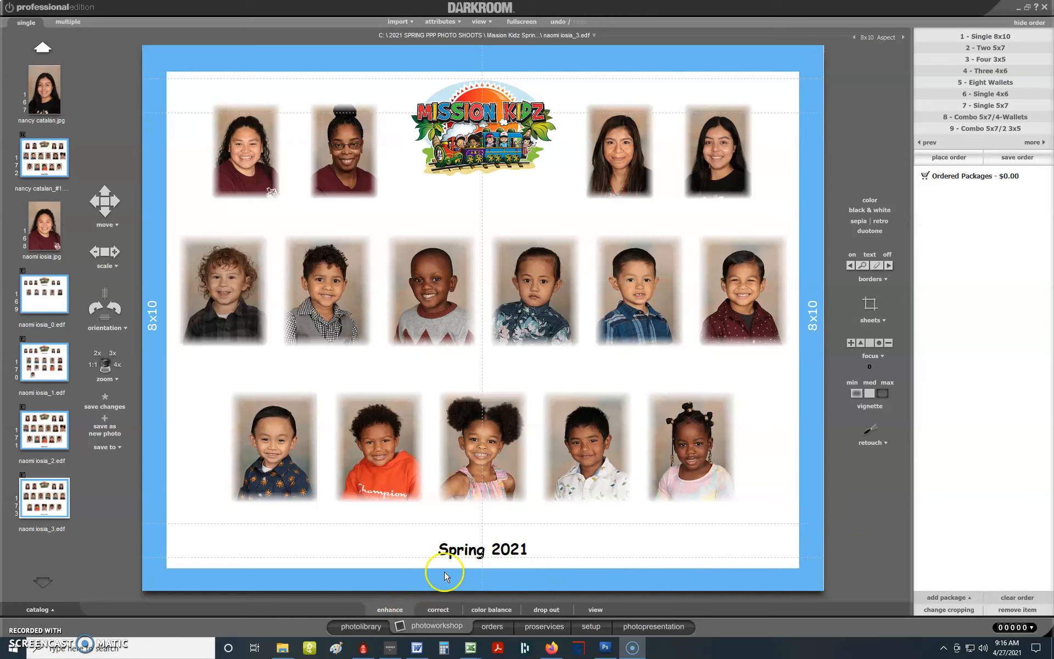
{"action": "left_click", "coordinate": [871, 432]}
{"action": "left_click", "coordinate": [854, 475]}
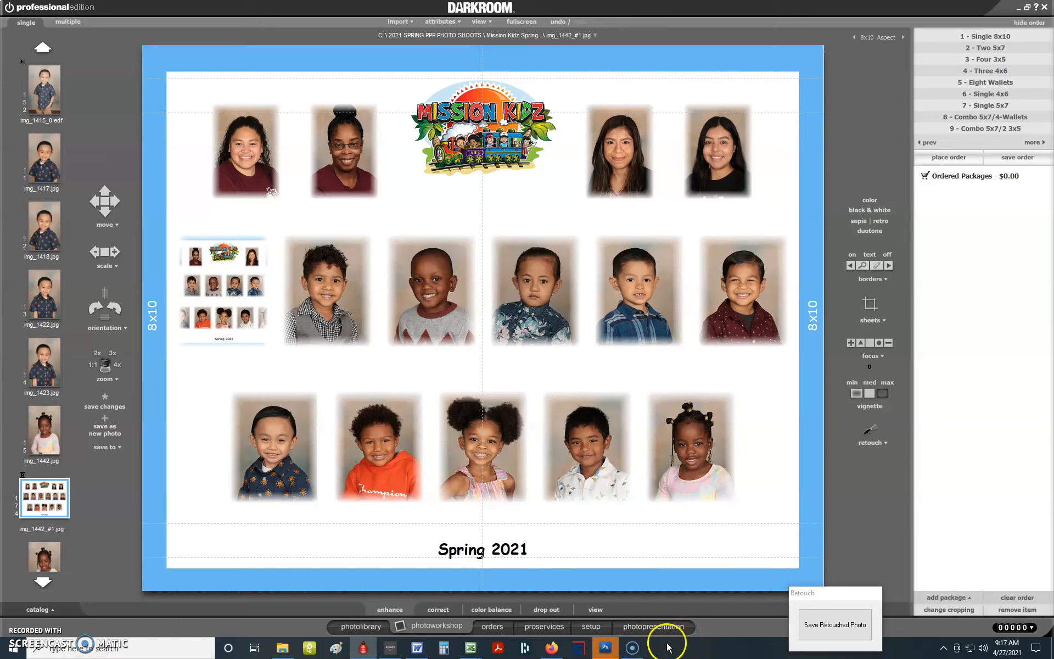
{"action": "mouse_move", "coordinate": [603, 651]}
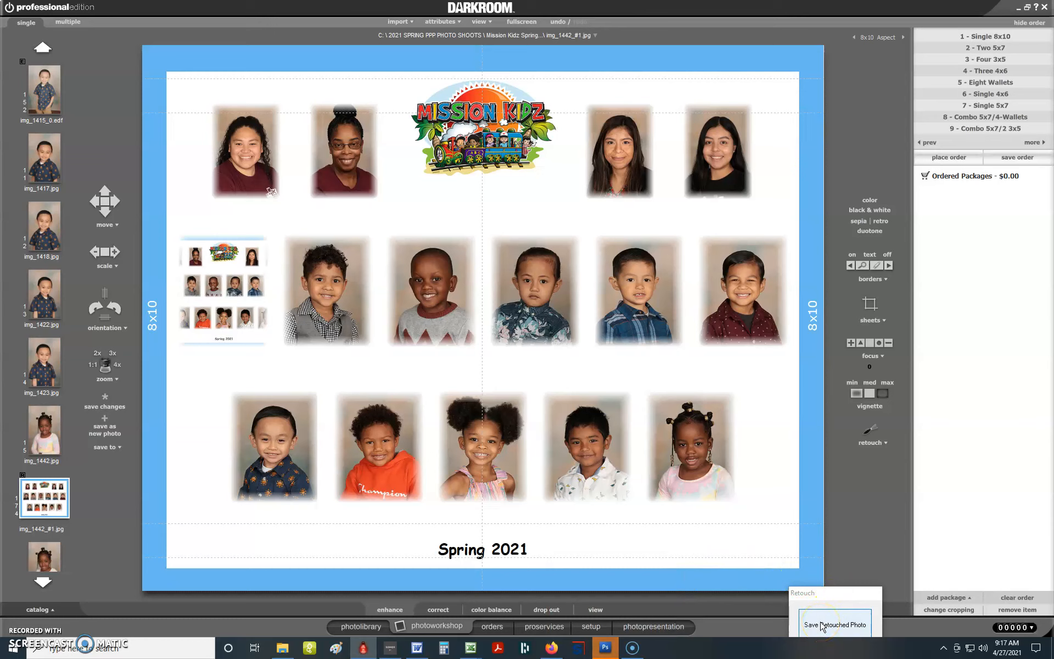
{"action": "left_click", "coordinate": [606, 648]}
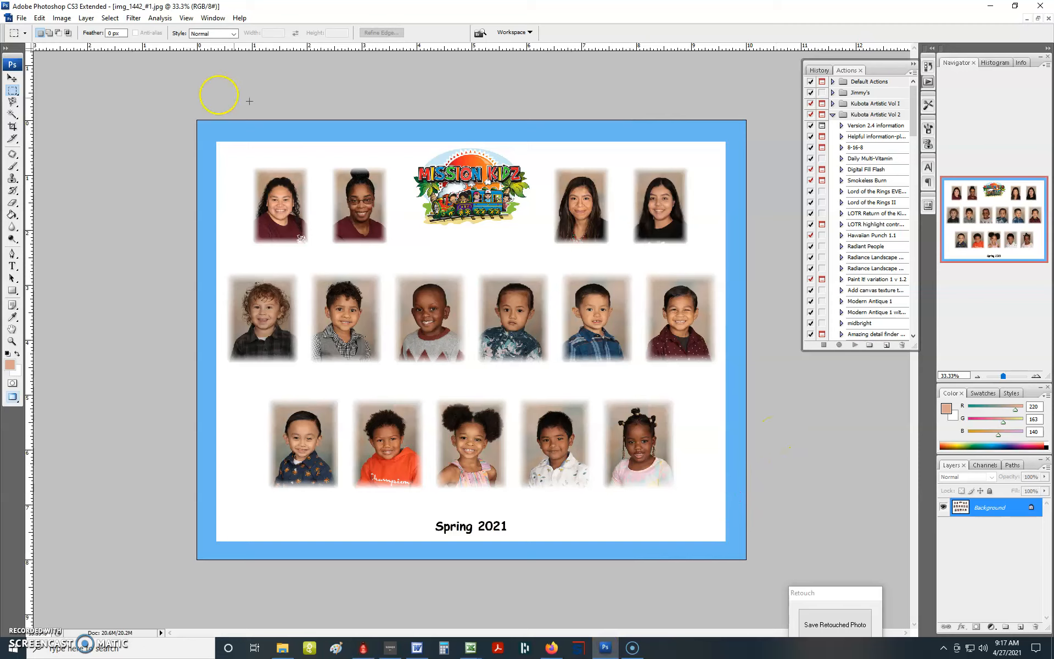
- Start a horizontal text layer just below the lower edge of the first photo in the middle row
{"action": "left_click", "coordinate": [11, 264]}
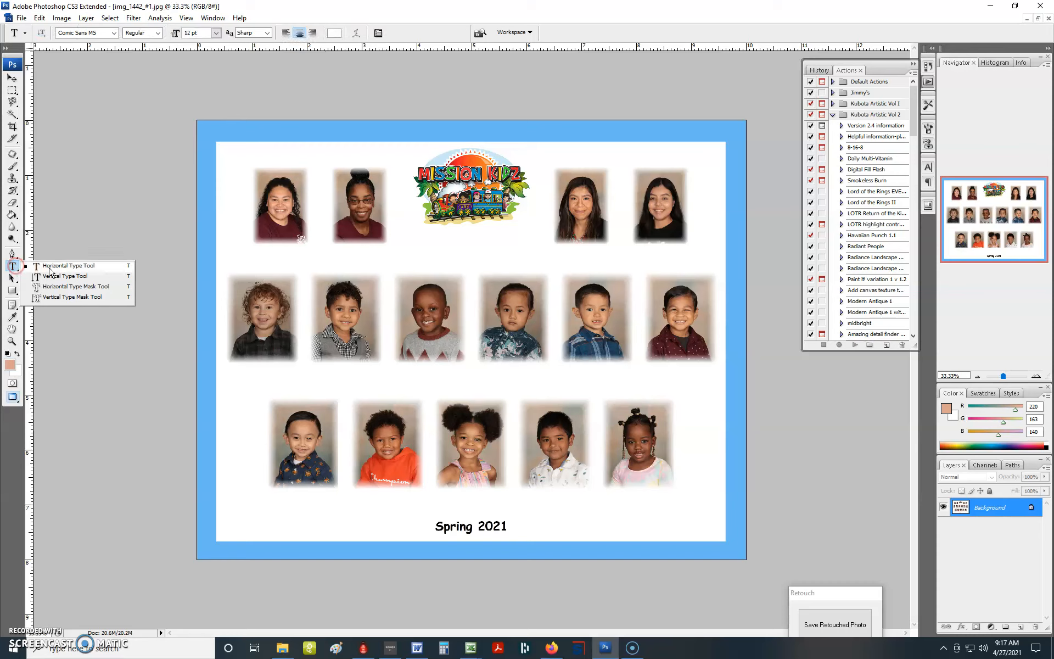
{"action": "left_click", "coordinate": [67, 266]}
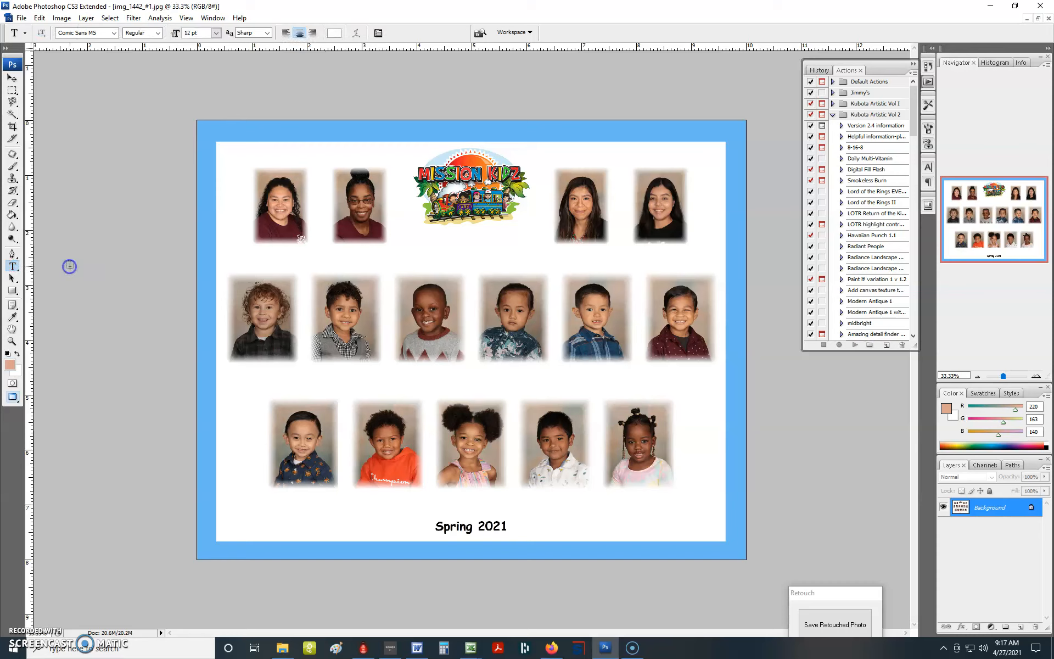
{"action": "left_click", "coordinate": [228, 371]}
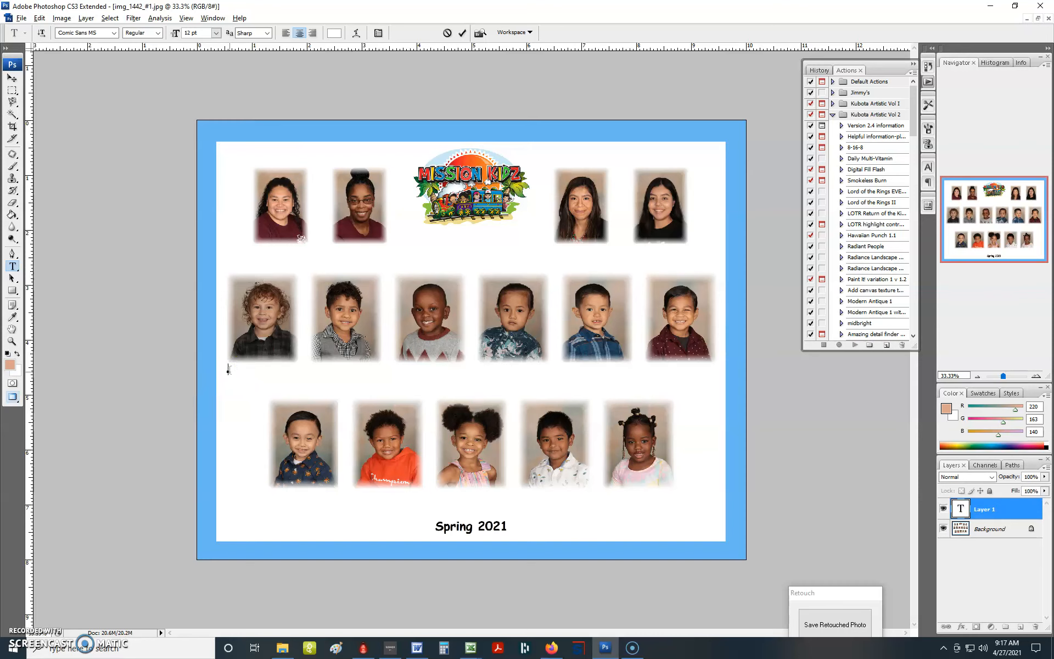
- Switch to the Mission Kidz roster in Excel and copy the first six children's names from cells G4:G9
{"action": "key", "text": "alt+Tab"}
{"action": "key", "text": "alt+Tab"}
{"action": "key", "text": "alt+Tab"}
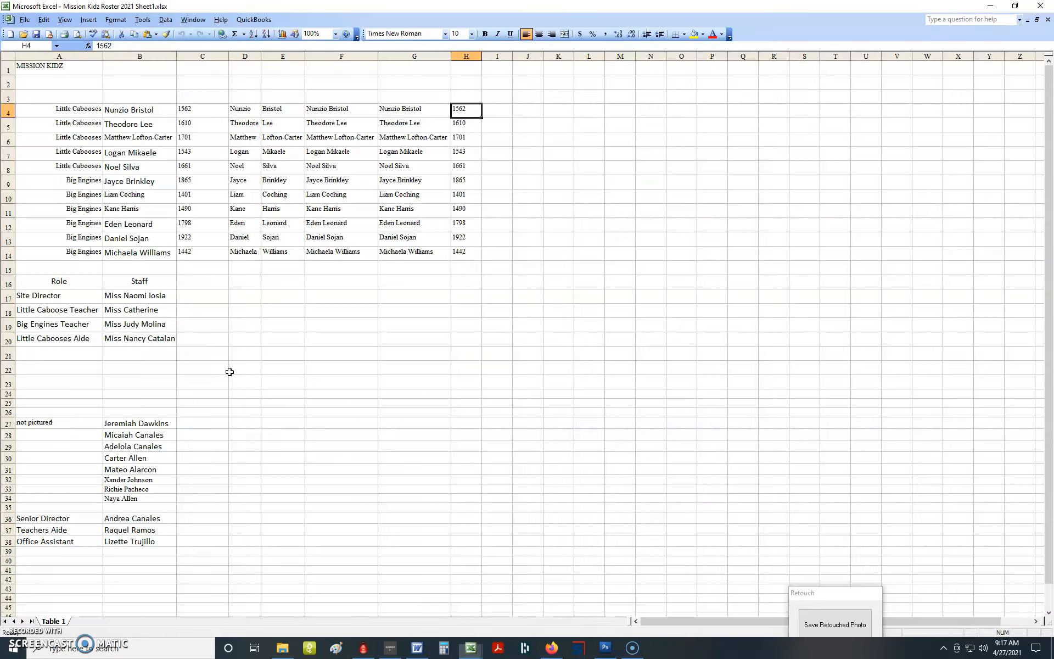
{"action": "left_click", "coordinate": [424, 111]}
{"action": "left_click", "coordinate": [34, 68]}
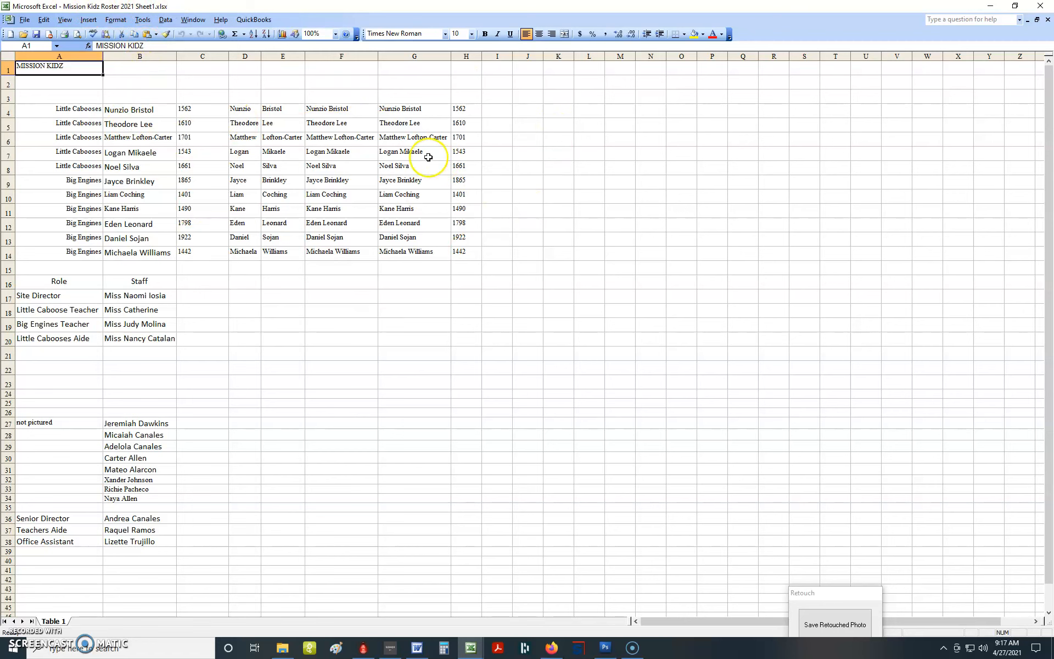
{"action": "left_click", "coordinate": [429, 107]}
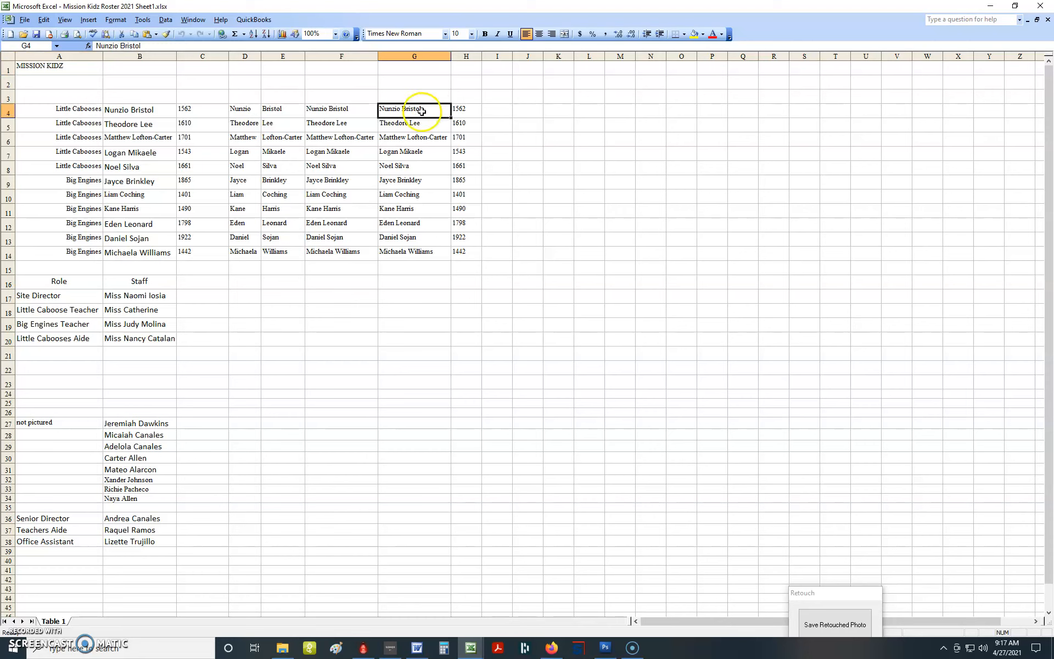
{"action": "left_click_drag", "start_coordinate": [421, 108], "coordinate": [412, 181]}
{"action": "right_click", "coordinate": [412, 181]}
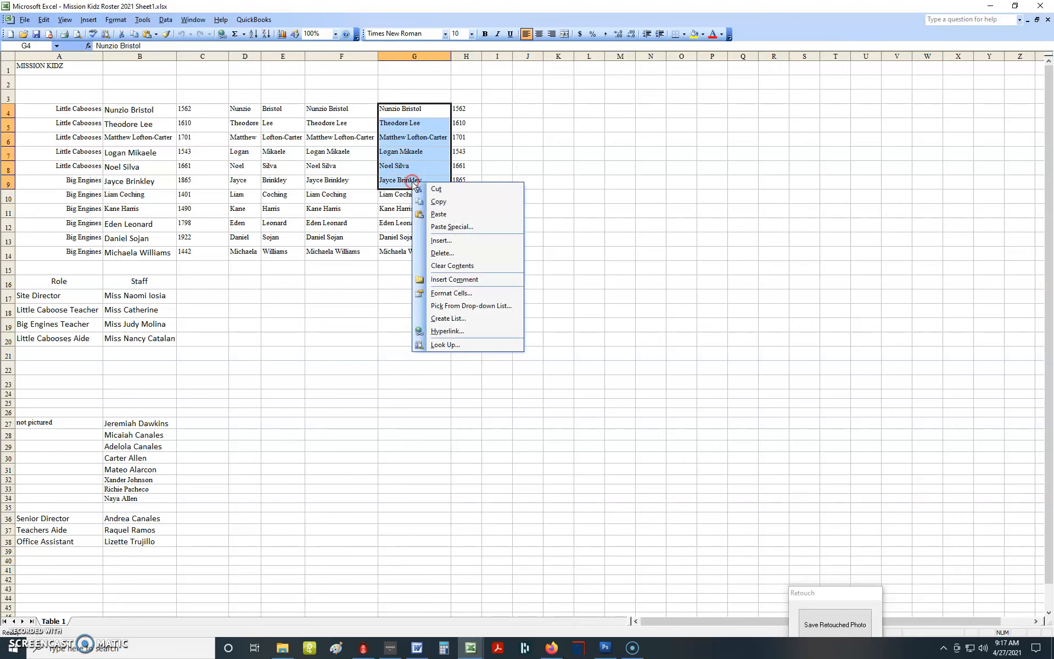
{"action": "left_click", "coordinate": [437, 203]}
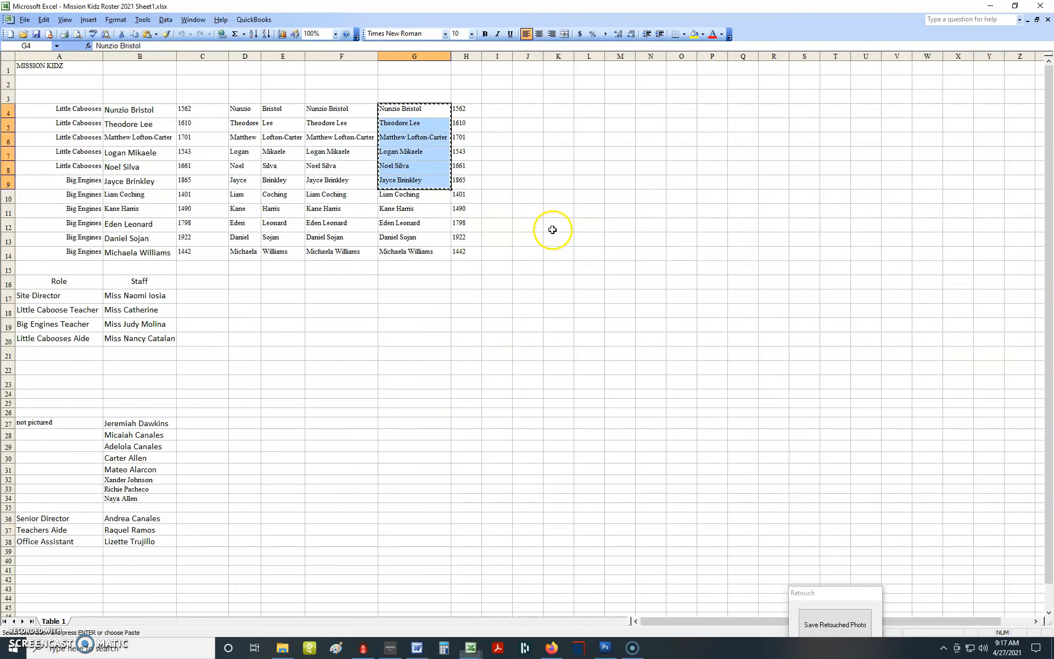
- Return to Photoshop, paste the copied names into the text layer and set their color to near-black #030000
{"action": "key", "text": "alt+Tab"}
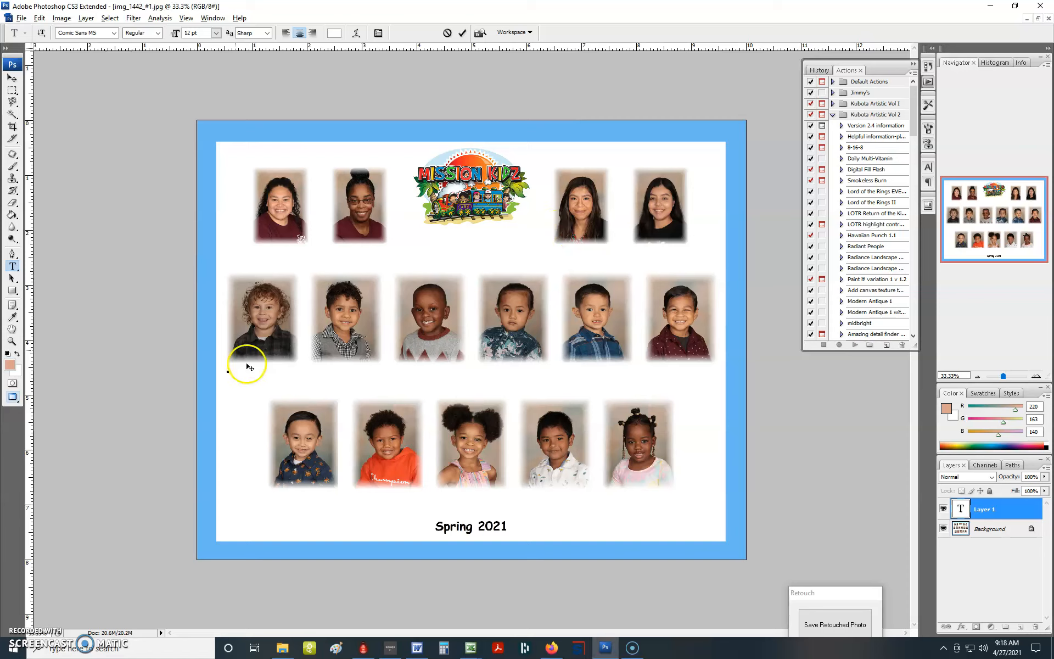
{"action": "key", "text": "ctrl+v"}
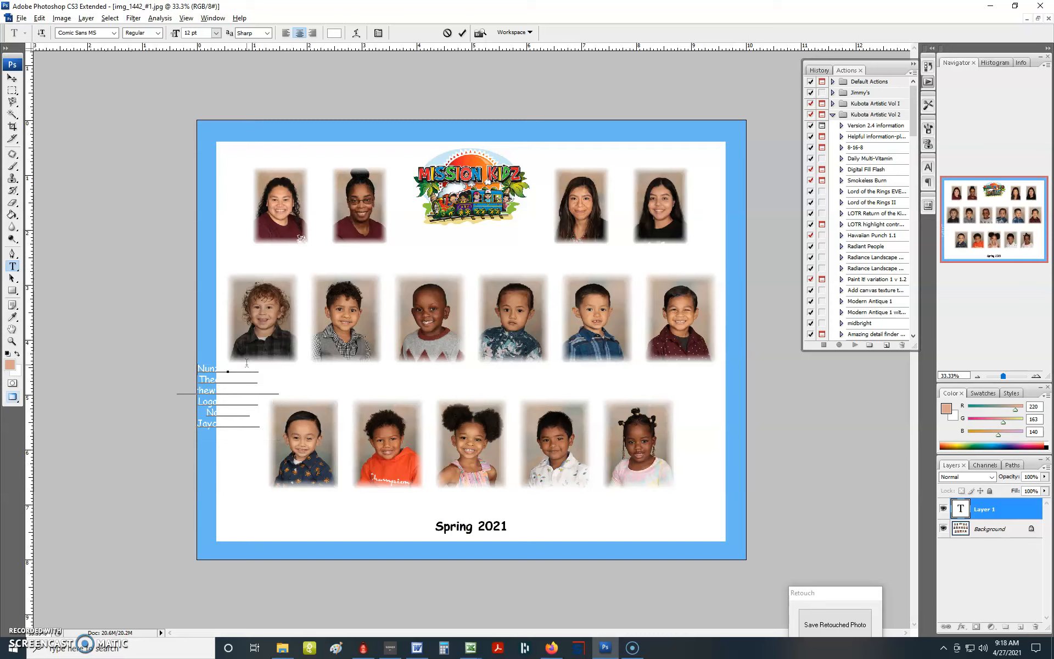
{"action": "key", "text": "ctrl+a"}
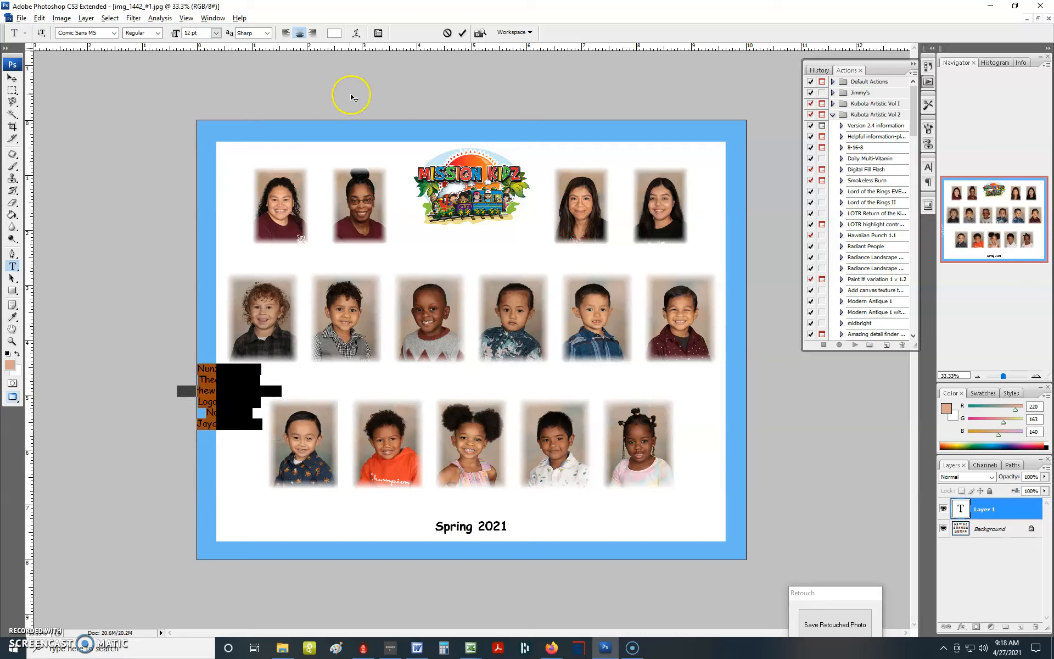
{"action": "left_click", "coordinate": [336, 33]}
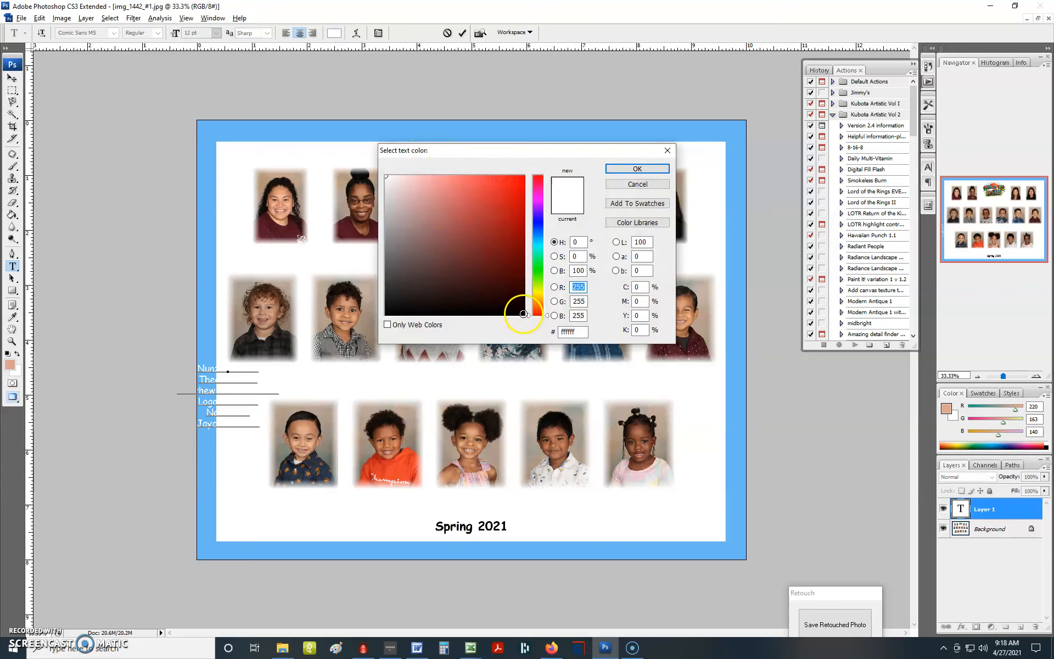
{"action": "left_click", "coordinate": [523, 314]}
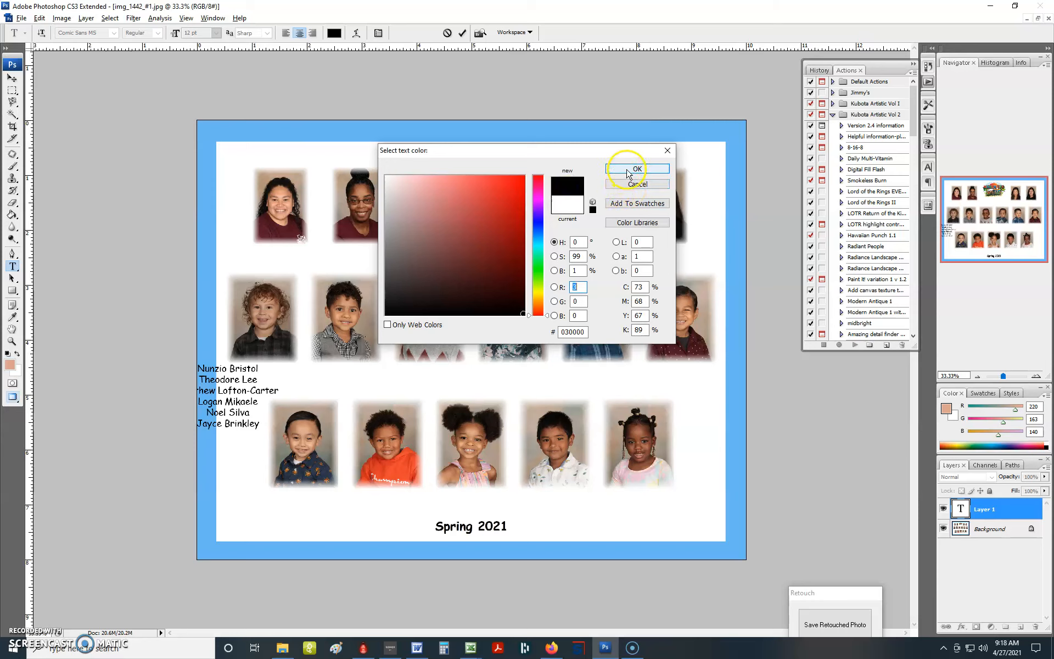
{"action": "left_click", "coordinate": [636, 169]}
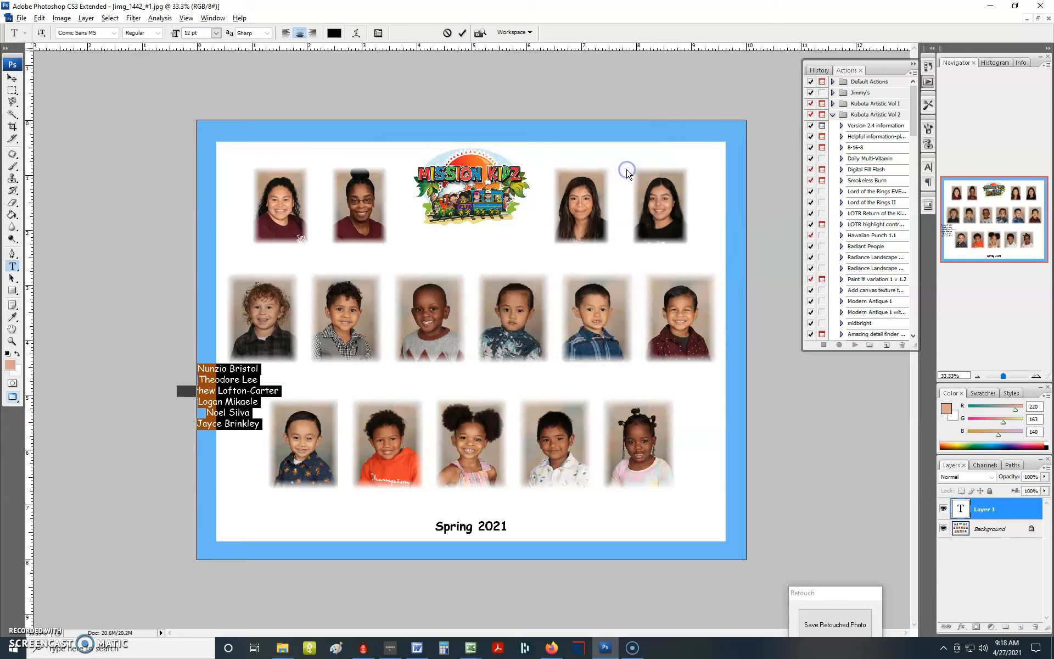
- Left-align the pasted name list and set its font size to 10 pt
{"action": "left_click", "coordinate": [284, 34]}
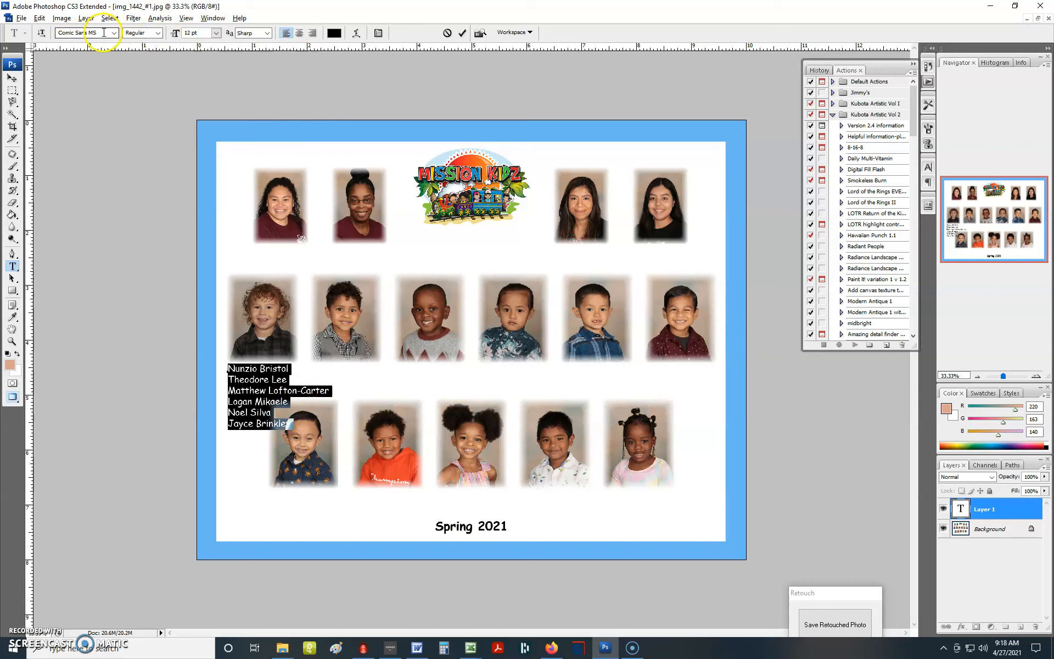
{"action": "left_click", "coordinate": [216, 33]}
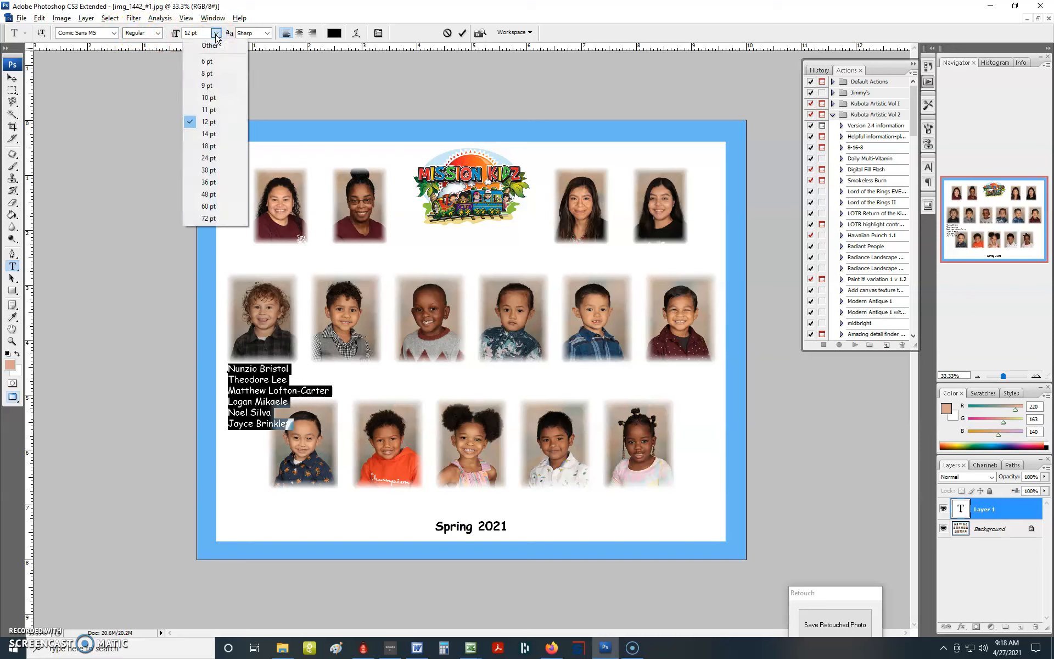
{"action": "left_click", "coordinate": [208, 98]}
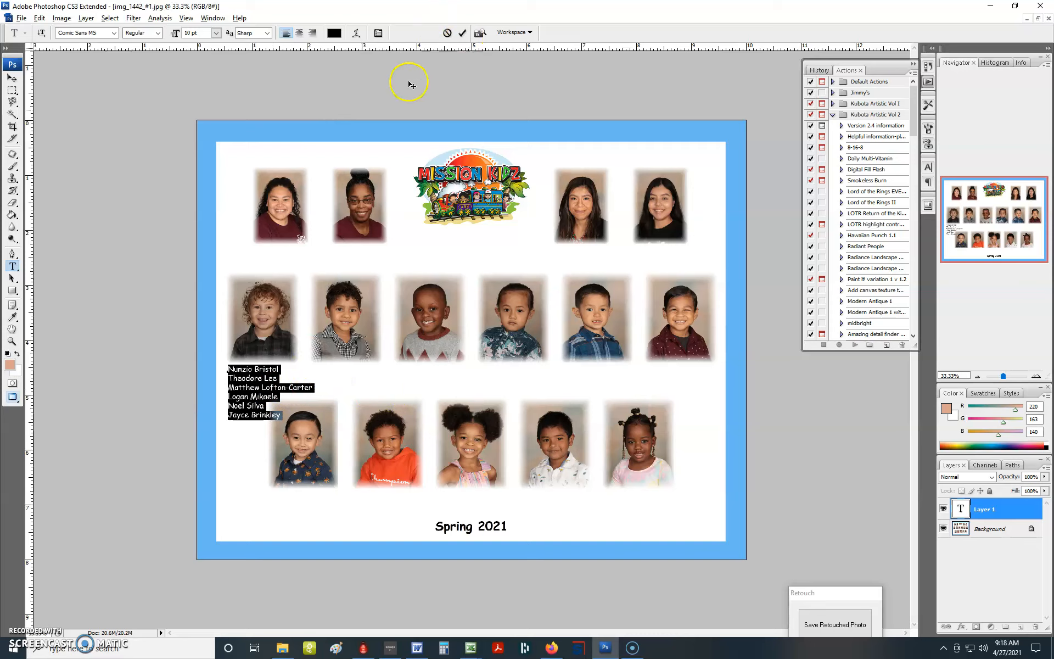
- Join the six names into one line, spaced so each is centered under its middle-row photo, and commit the text
{"action": "key", "text": "ctrl+shift+u"}
{"action": "key", "text": "Left"}
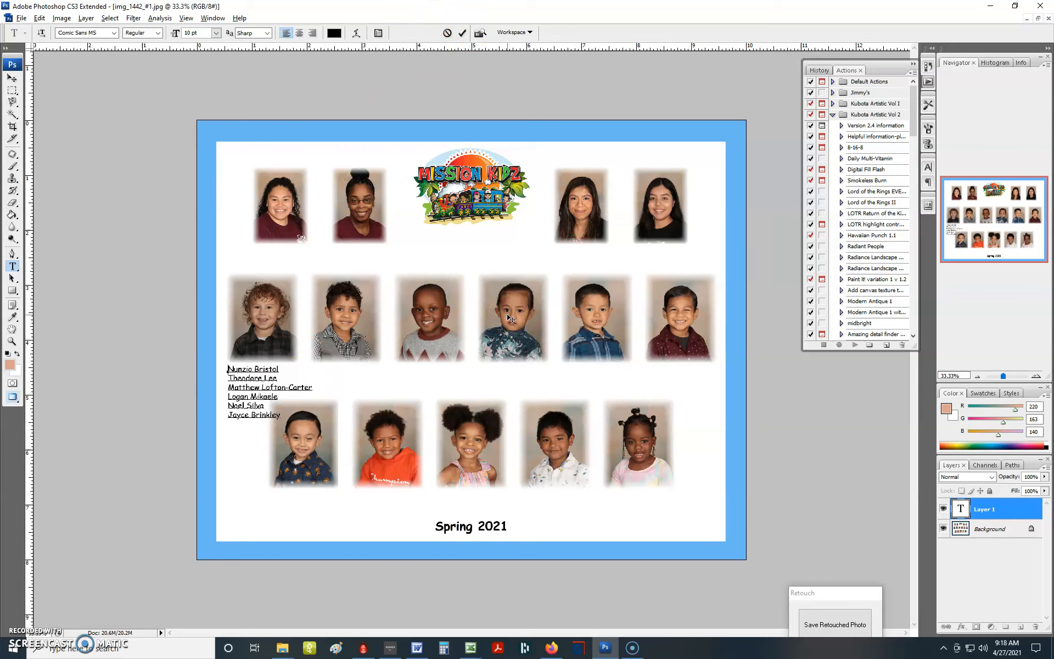
{"action": "type", "text": "."}
{"action": "key", "text": "Delete"}
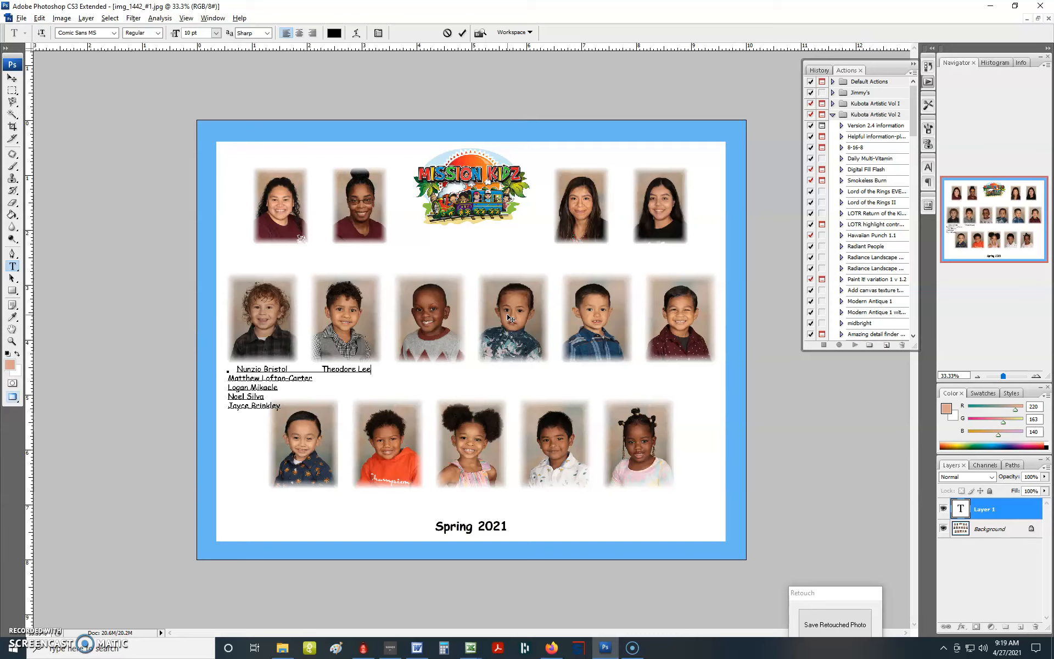
{"action": "key", "text": "Delete"}
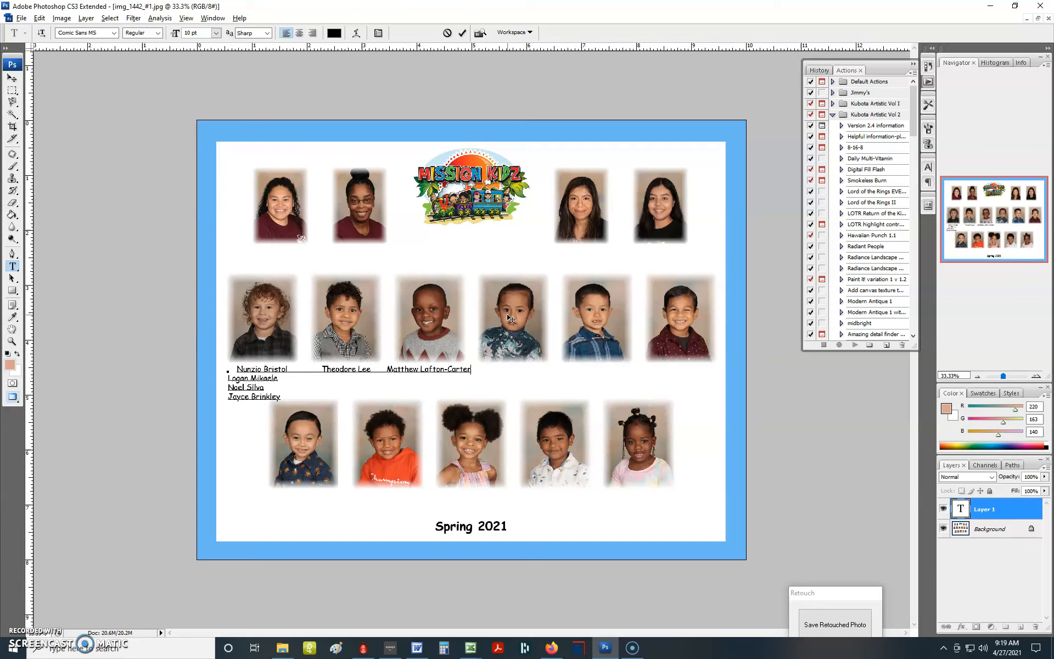
{"action": "key", "text": "Delete"}
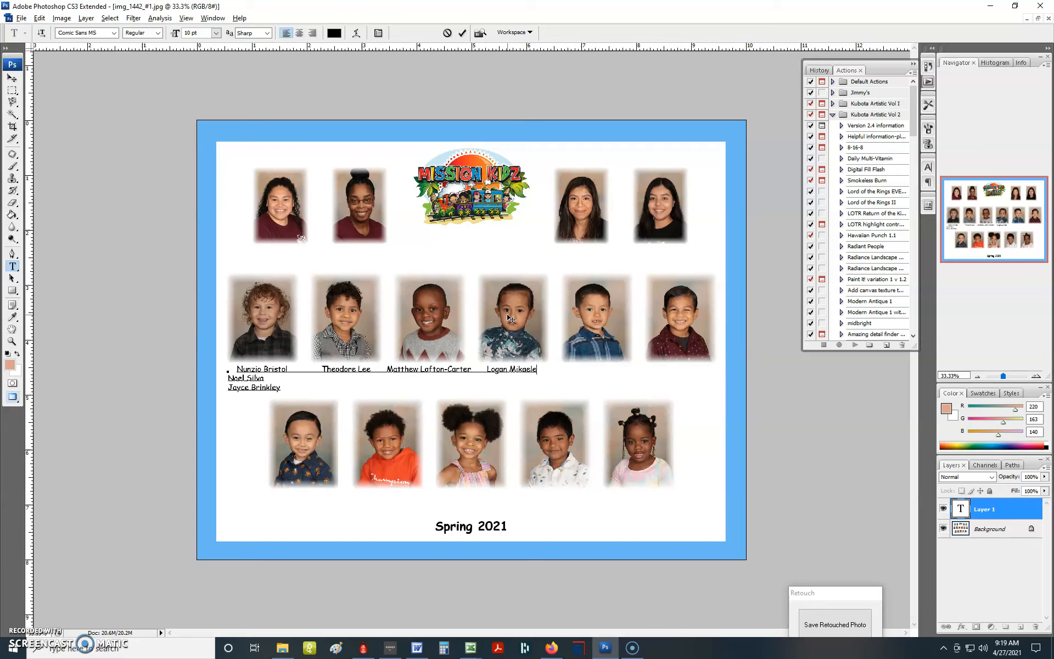
{"action": "key", "text": "Delete"}
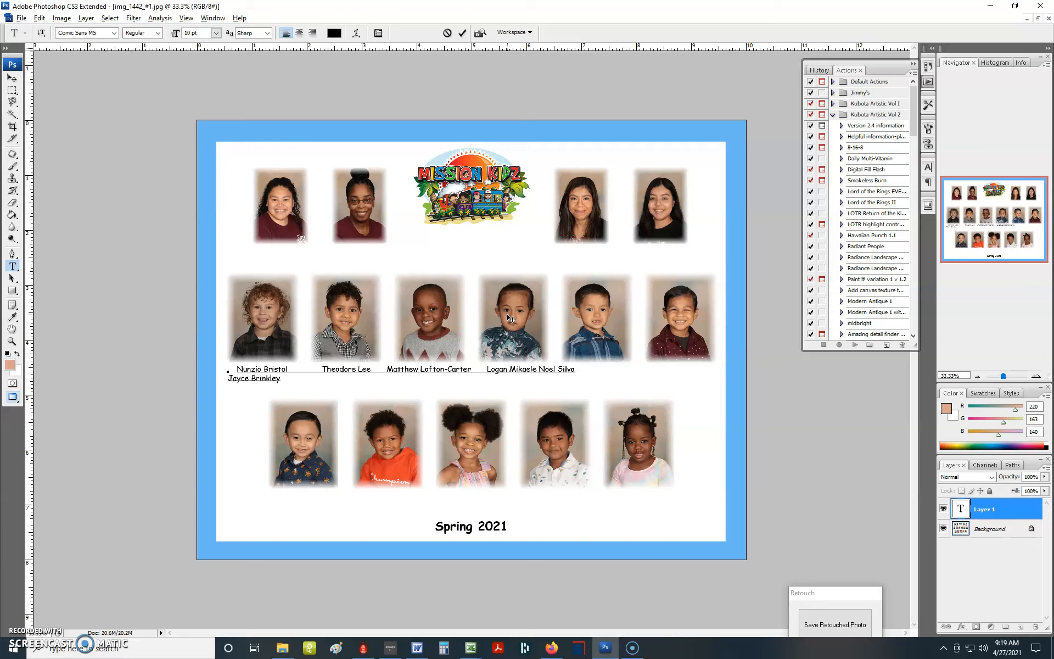
{"action": "key", "text": "End"}
{"action": "key", "text": "Delete"}
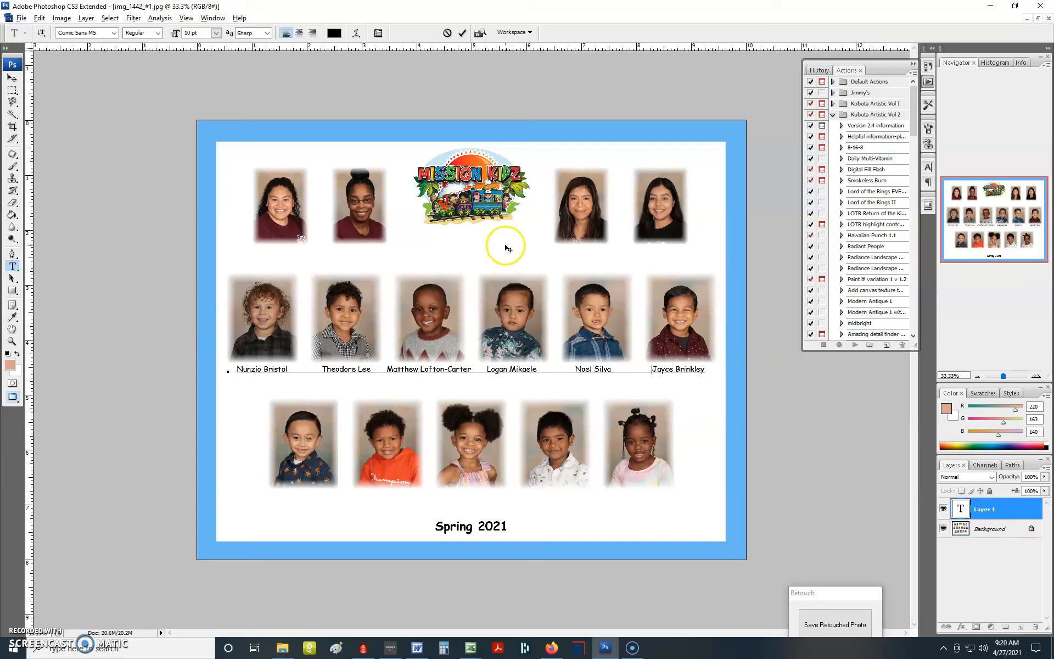
{"action": "left_click", "coordinate": [462, 32]}
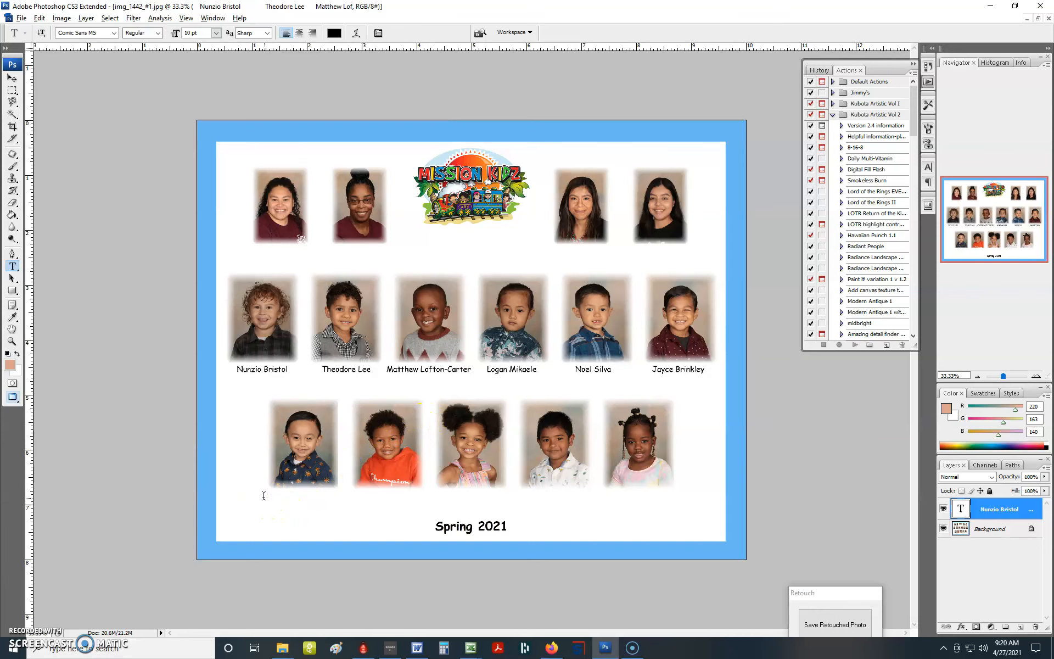
- Start a second text layer below the first bottom-row photo, and copy names G10:G14 from the Excel roster
{"action": "left_click", "coordinate": [264, 496]}
{"action": "key", "text": "alt+Tab"}
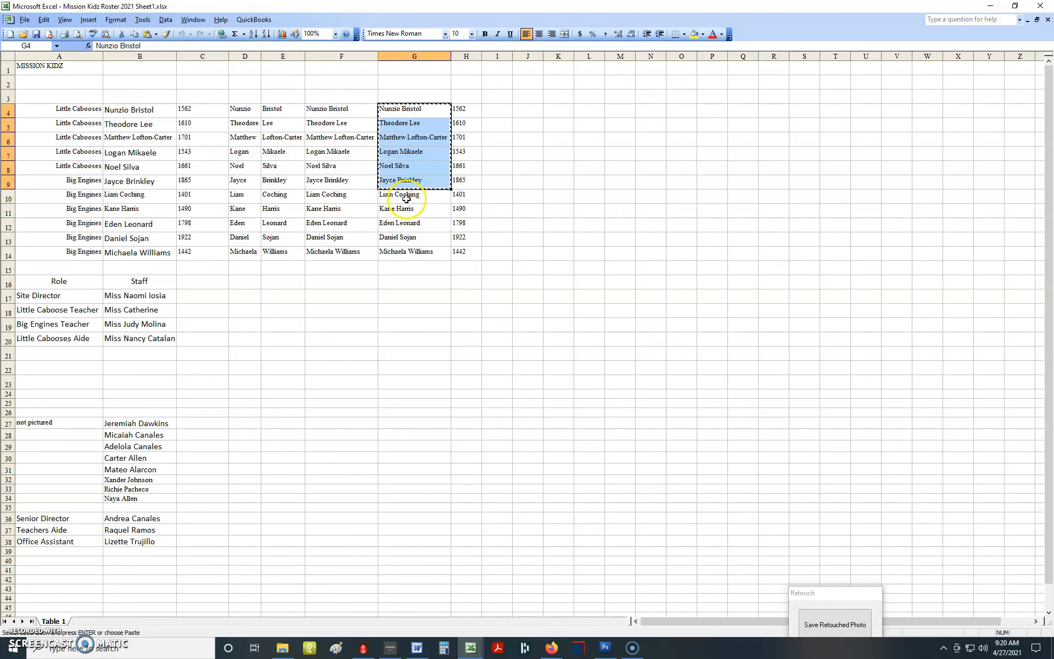
{"action": "left_click_drag", "start_coordinate": [403, 196], "coordinate": [415, 251]}
{"action": "right_click", "coordinate": [415, 252]}
{"action": "left_click", "coordinate": [437, 272]}
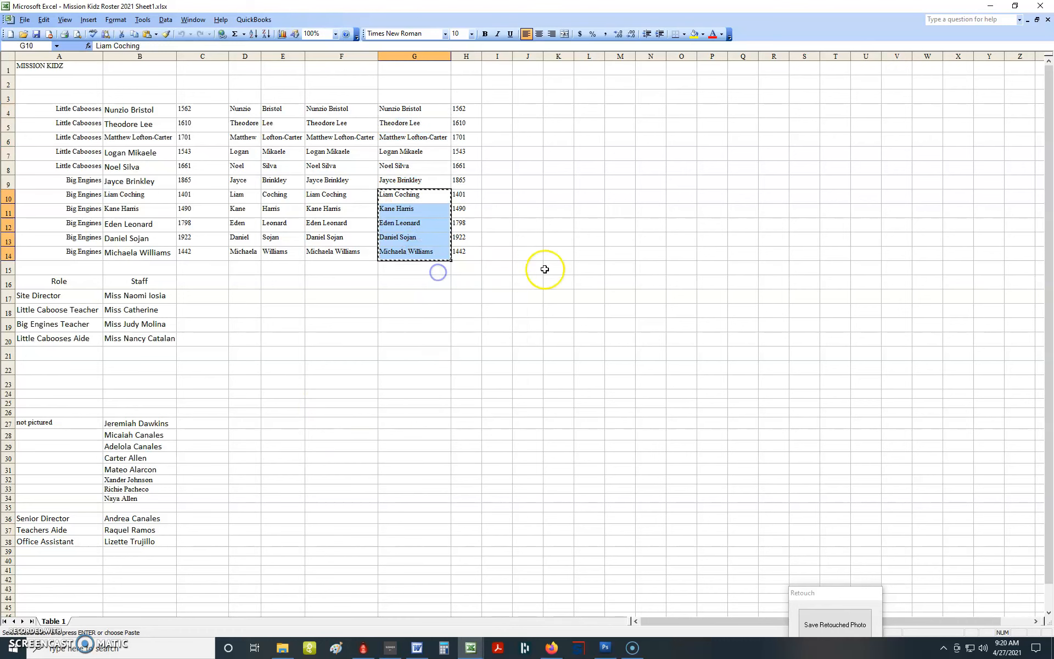
- Return to Photoshop and paste the five copied names into the text layer below the bottom row
{"action": "key", "text": "alt+Tab"}
{"action": "key", "text": "alt+Tab"}
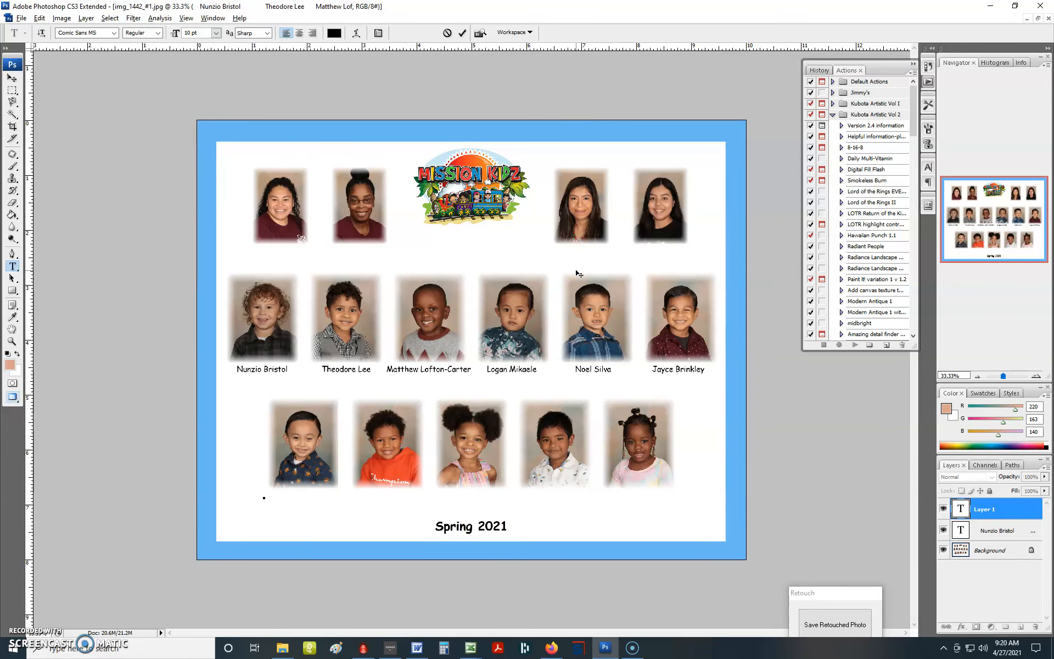
{"action": "key", "text": "ctrl+v"}
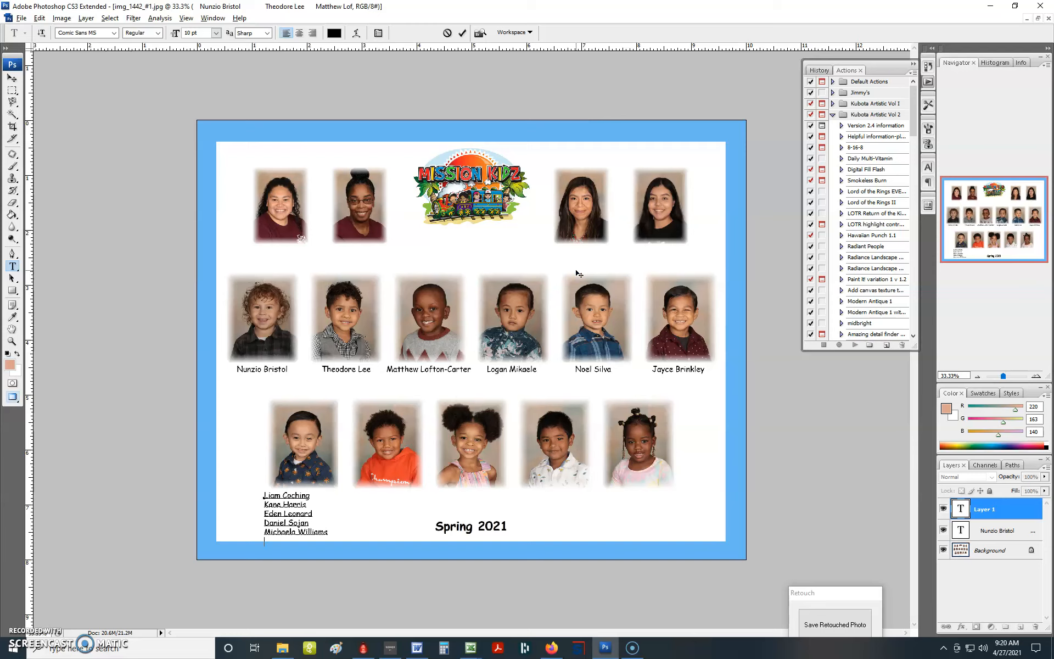
- Join the five bottom-row names into one line, spaced so each is centered under its photo, and commit the text
{"action": "key", "text": "ctrl"}
{"action": "key", "text": "Delete"}
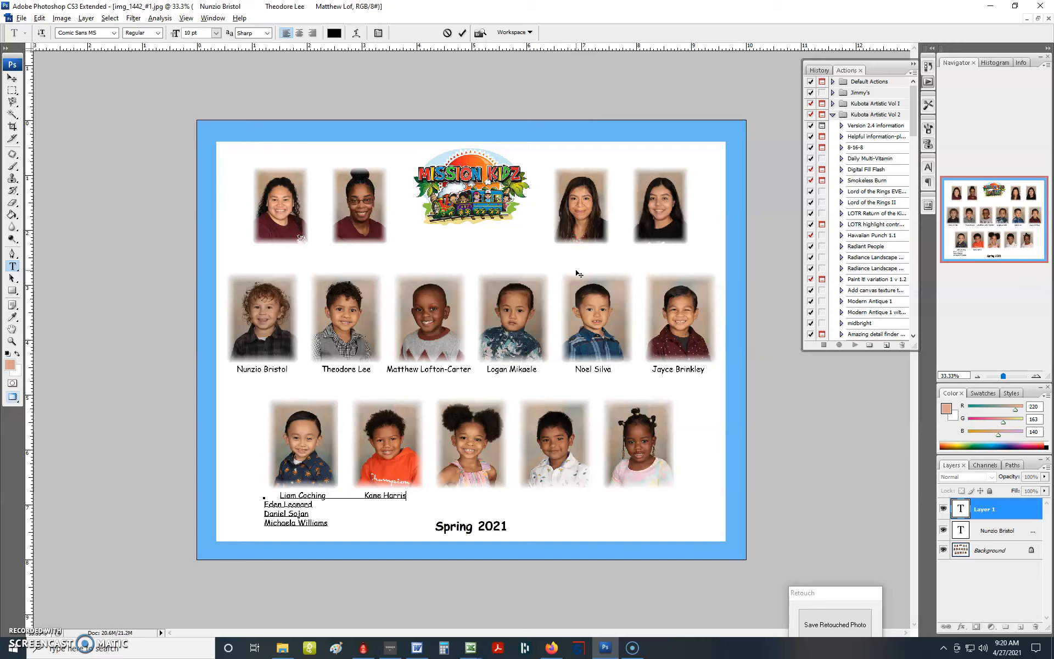
{"action": "key", "text": "Delete"}
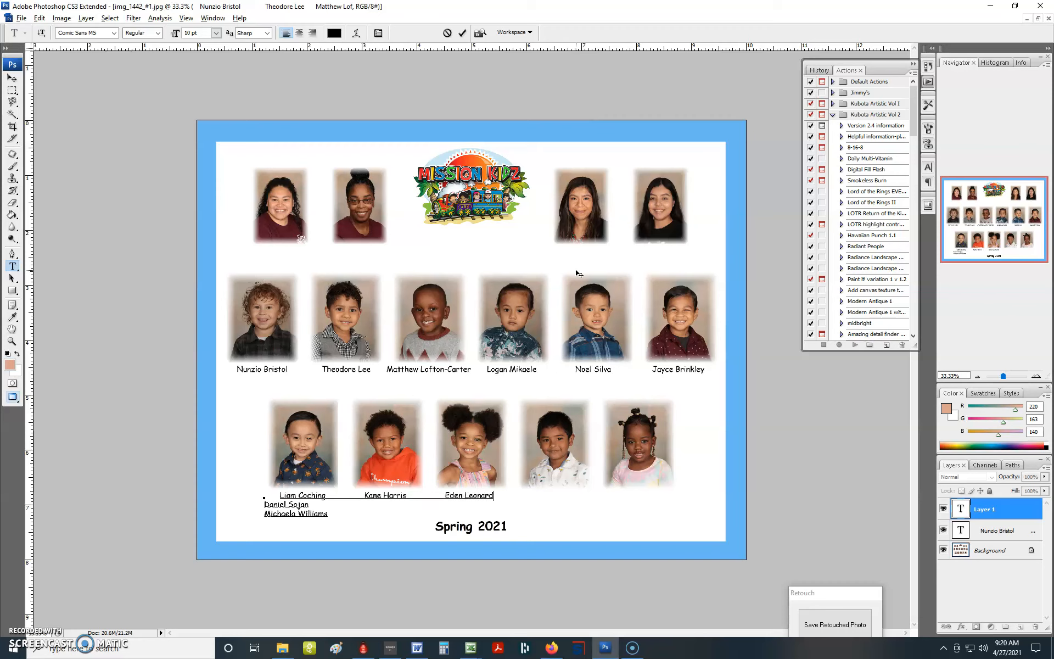
{"action": "key", "text": "Delete"}
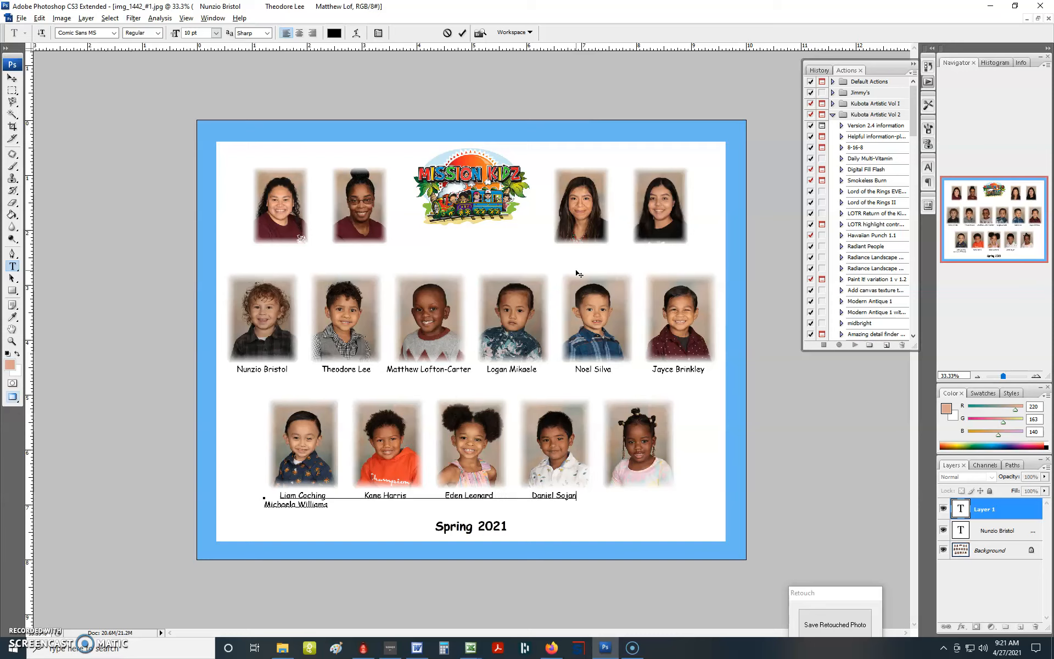
{"action": "key", "text": "Delete"}
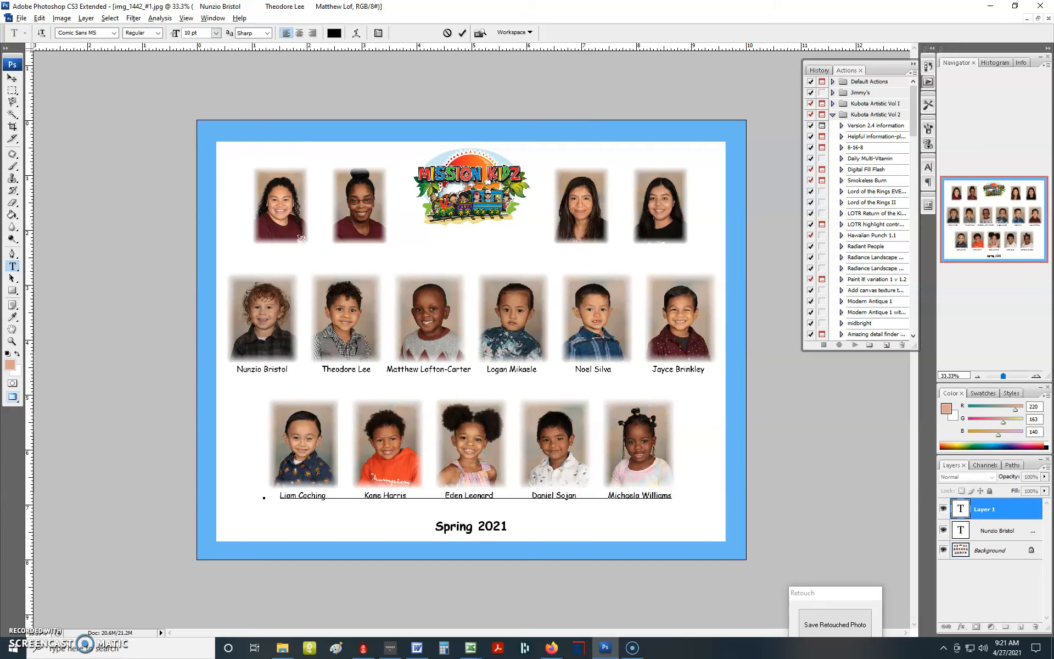
{"action": "left_click", "coordinate": [463, 34]}
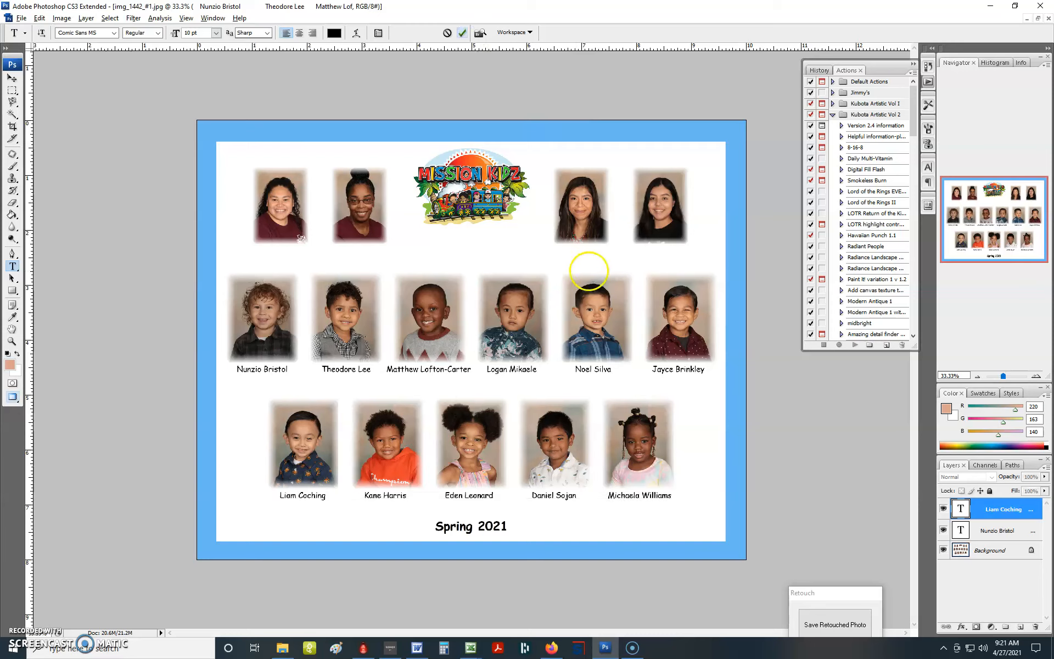
{"action": "left_click", "coordinate": [462, 33]}
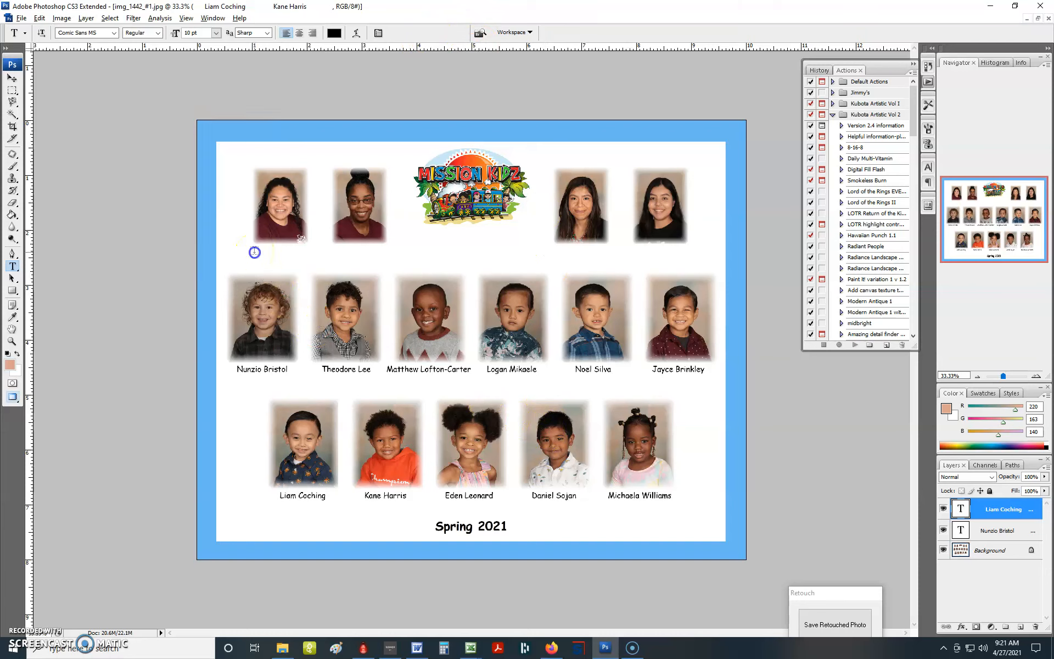
- Start a new text layer below the first top-row staff photo, and copy staff names B17:B20 from the Excel roster
{"action": "left_click", "coordinate": [291, 254]}
{"action": "left_click", "coordinate": [291, 254]}
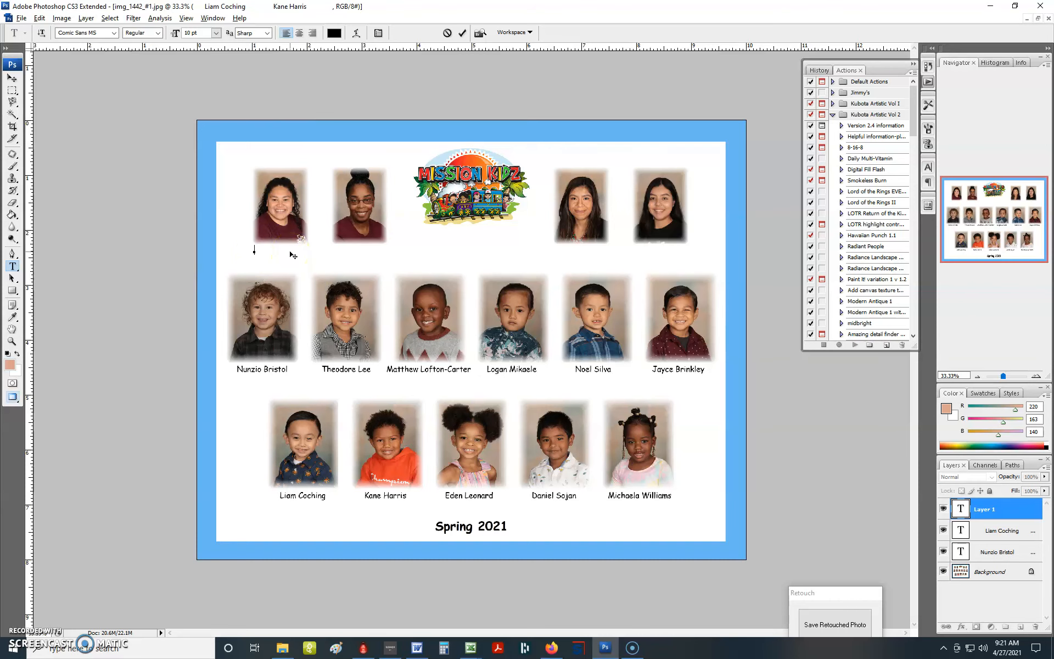
{"action": "key", "text": "alt+Tab"}
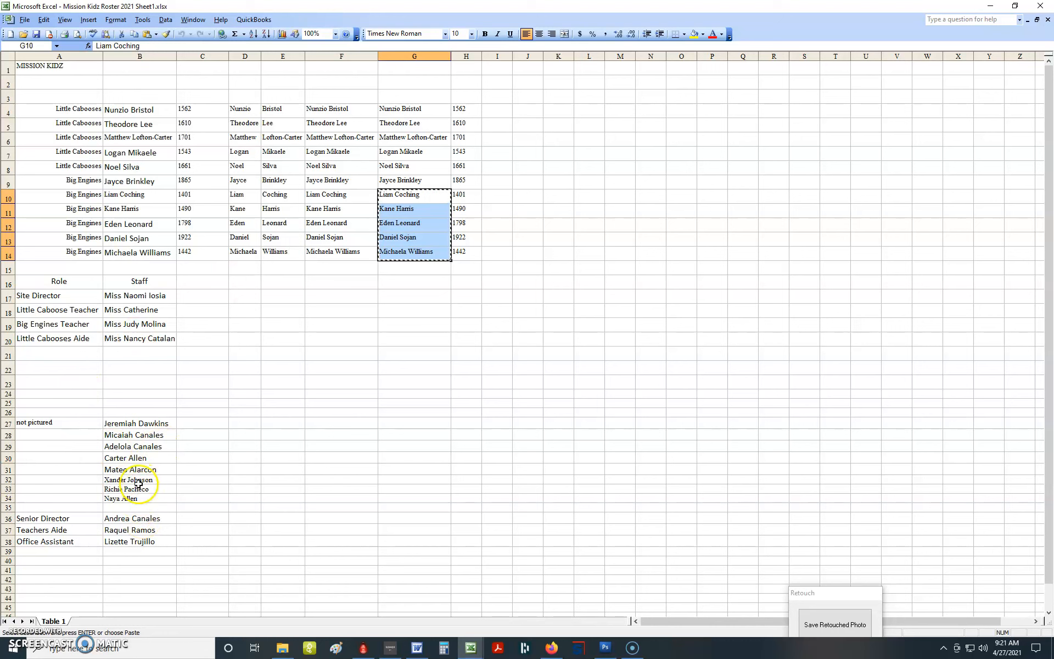
{"action": "left_click_drag", "start_coordinate": [131, 297], "coordinate": [133, 338]}
{"action": "right_click", "coordinate": [135, 336]}
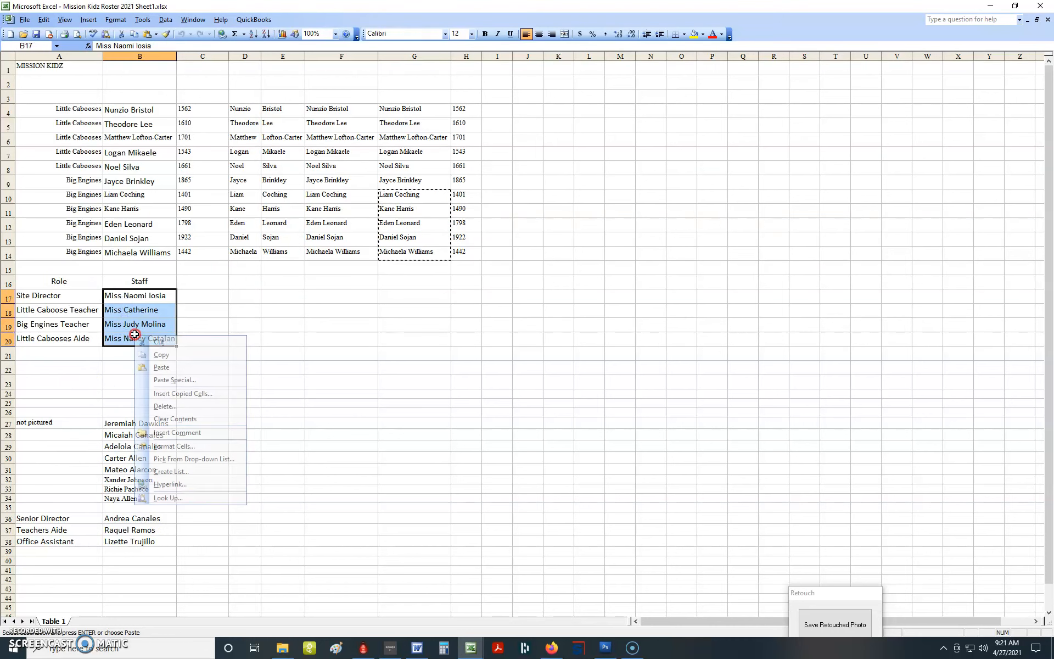
{"action": "left_click", "coordinate": [163, 355]}
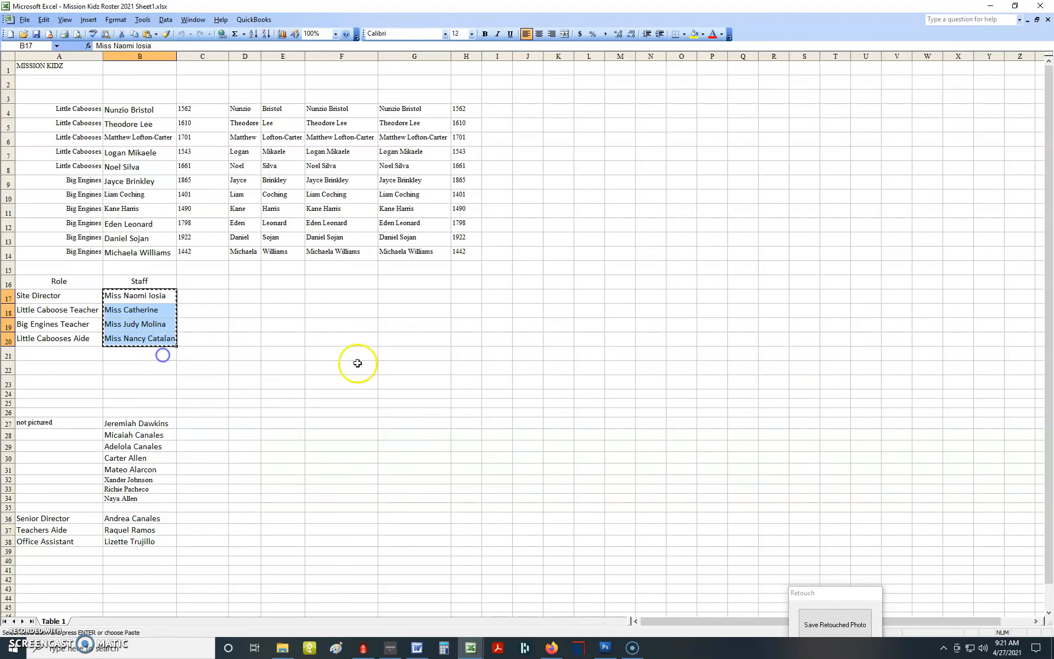
- Return to Photoshop, paste the four staff names into the text layer below the top row, and commit the text
{"action": "key", "text": "alt+Tab"}
{"action": "key", "text": "alt+Tab"}
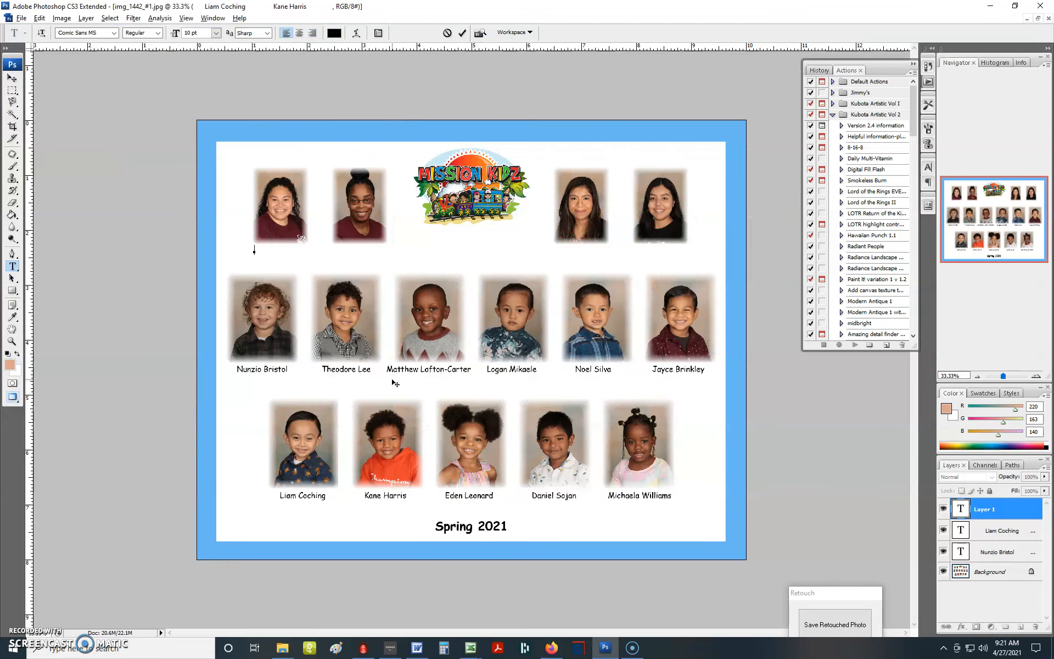
{"action": "key", "text": "ctrl+v"}
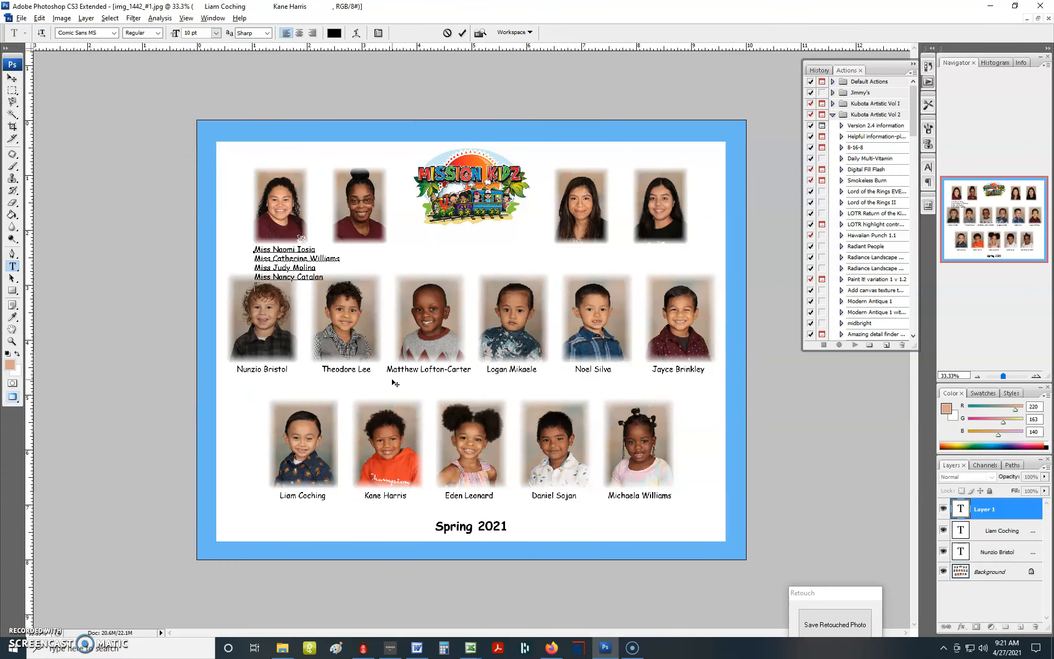
{"action": "key", "text": "ctrl"}
{"action": "left_click", "coordinate": [462, 33]}
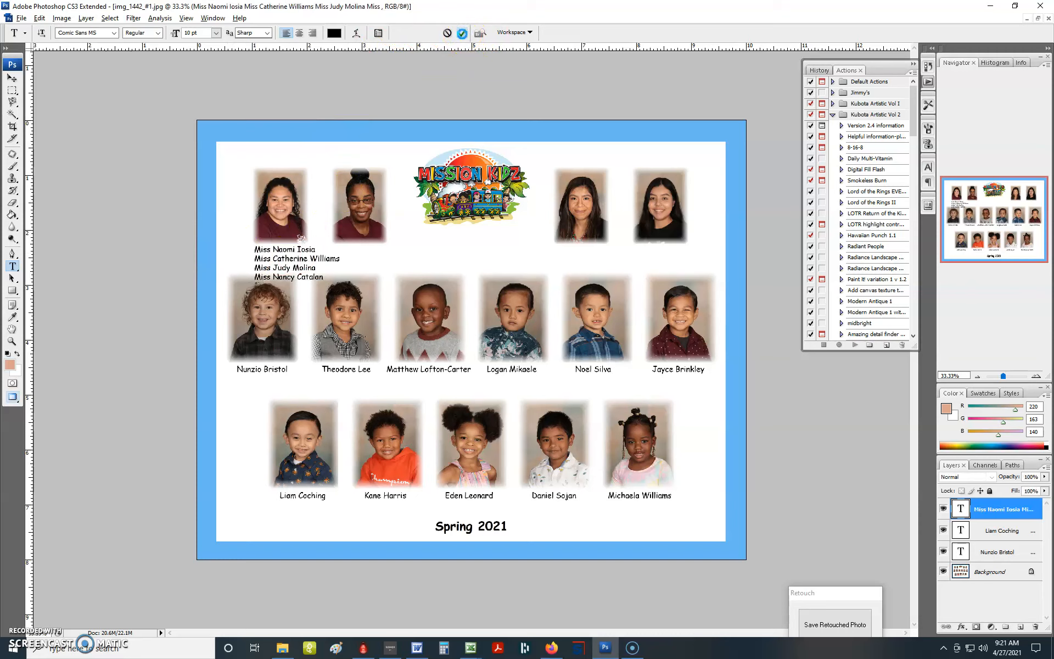
- Nudge the staff-name text layer slightly left with the Move tool
{"action": "left_click", "coordinate": [12, 79]}
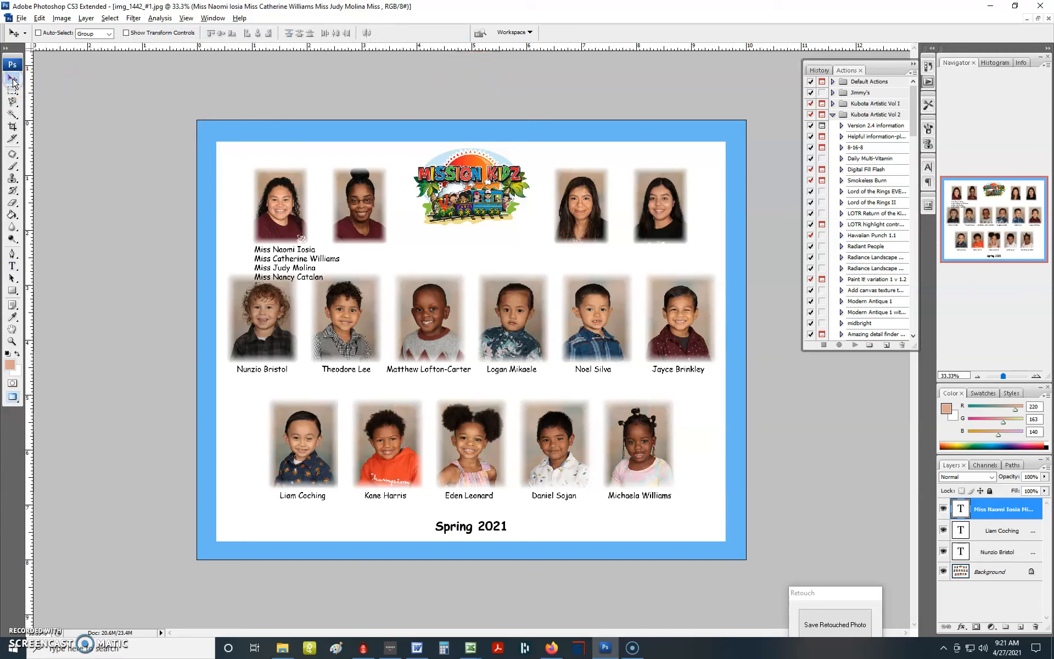
{"action": "key", "text": "Left"}
{"action": "key", "text": "Left"}
{"action": "key", "text": "Left"}
{"action": "key", "text": "Left"}
{"action": "key", "text": "Left"}
{"action": "key", "text": "Left"}
{"action": "key", "text": "Left"}
{"action": "key", "text": "Left"}
{"action": "key", "text": "Left"}
{"action": "key", "text": "Left"}
{"action": "key", "text": "Left"}
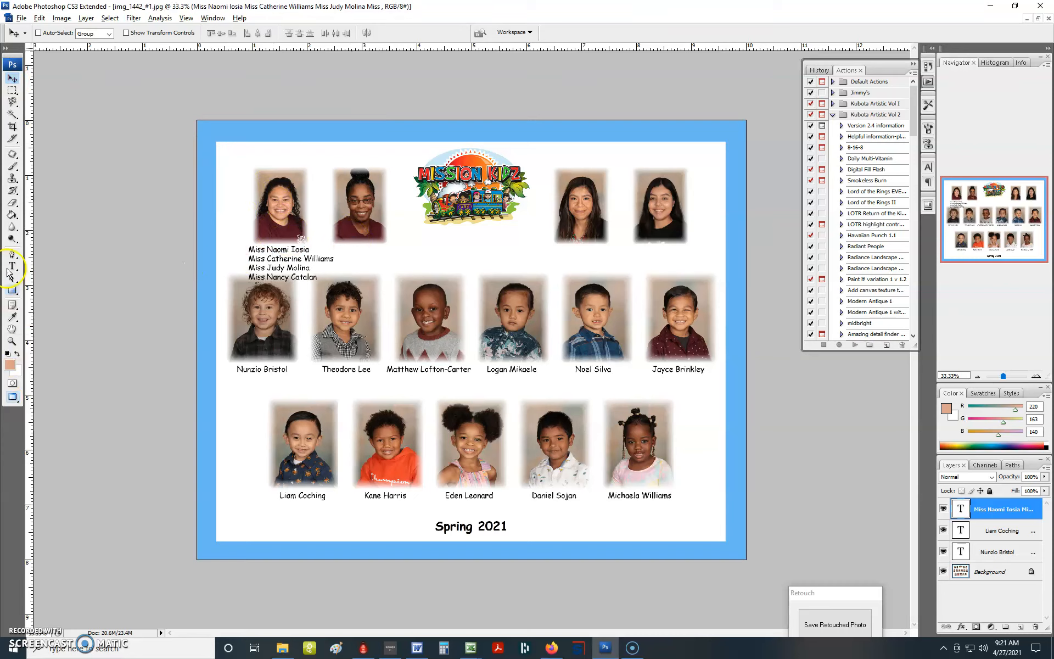
- Join the first two staff names on one line, change each "Miss" to "Ms.", and space them under their photos
{"action": "left_click_drag", "start_coordinate": [12, 266], "coordinate": [97, 273]}
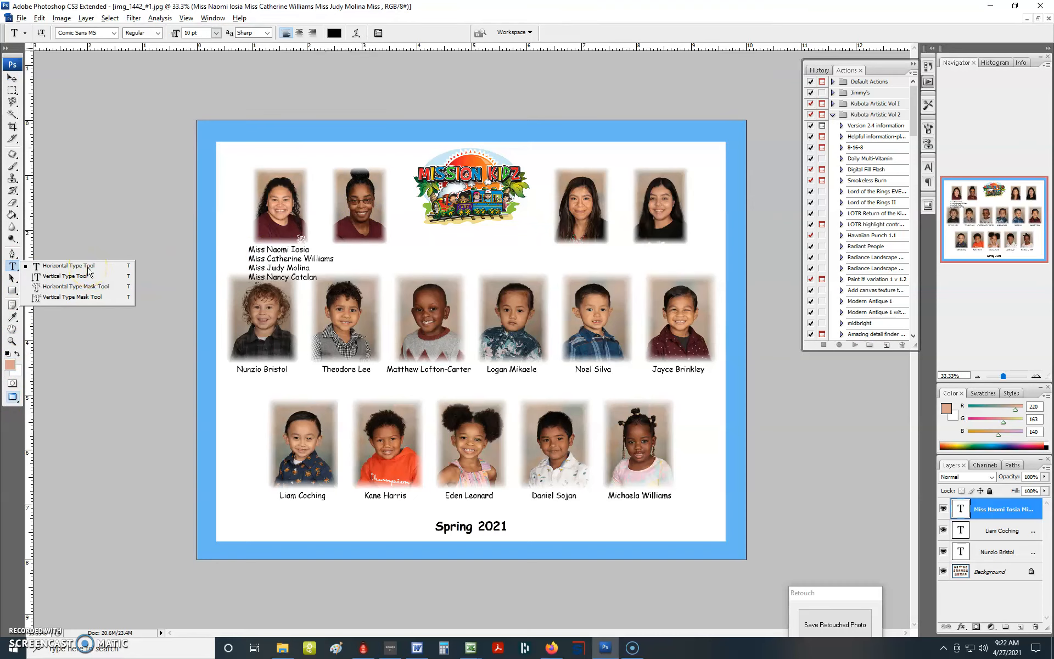
{"action": "left_click_drag", "start_coordinate": [89, 269], "coordinate": [89, 269]}
{"action": "left_click", "coordinate": [282, 258]}
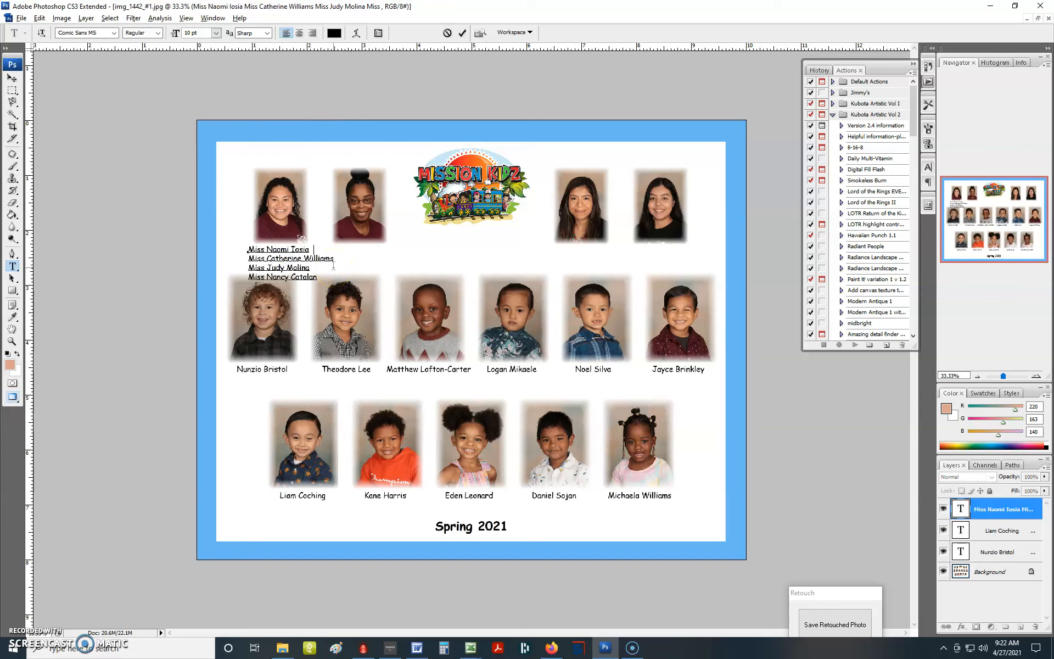
{"action": "key", "text": "Delete"}
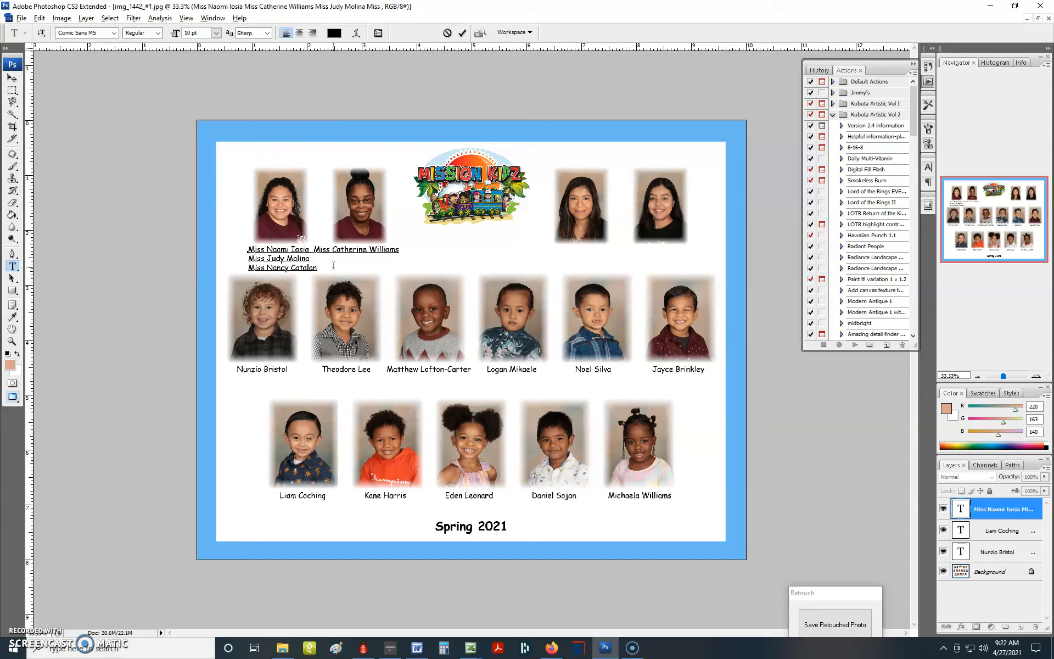
{"action": "key", "text": "BackSpace"}
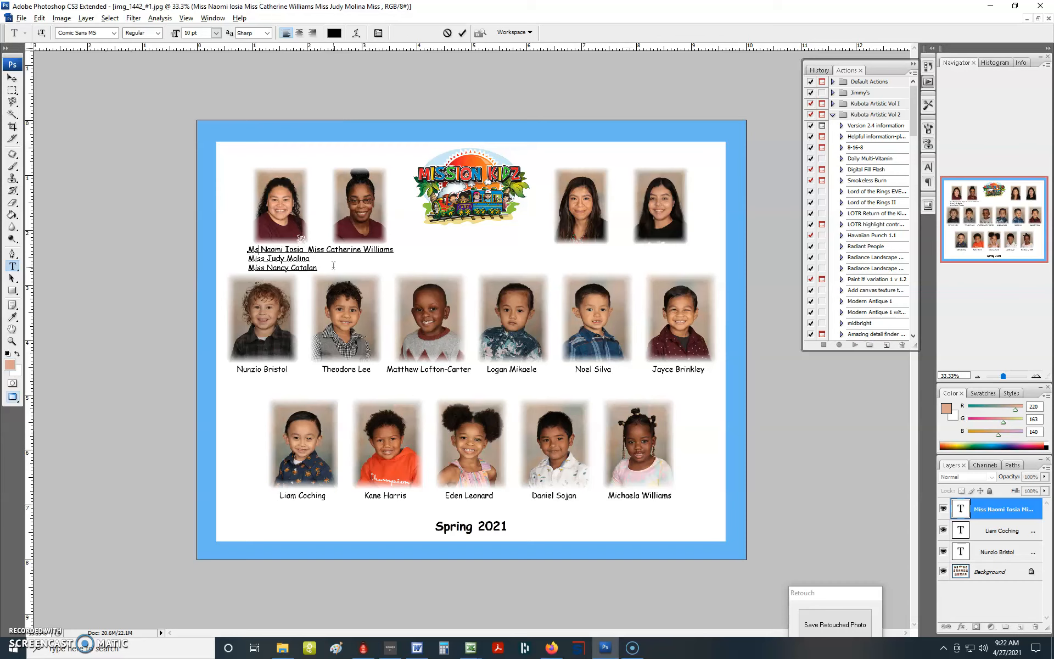
{"action": "type", "text": "."}
{"action": "key", "text": "Delete"}
{"action": "key", "text": "Delete"}
{"action": "type", "text": "."}
{"action": "key", "text": "Left"}
{"action": "left_click", "coordinate": [310, 248]}
{"action": "left_click", "coordinate": [414, 270]}
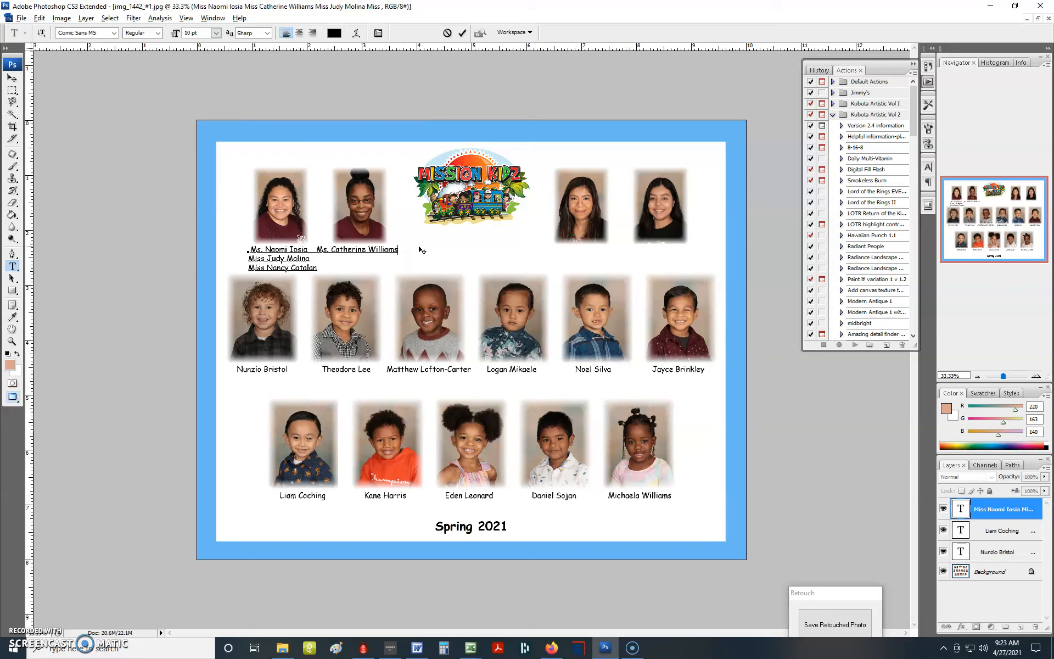
- Bring the third and fourth staff names up onto the first line, spaced under the two photos beyond the logo
{"action": "key", "text": "Delete"}
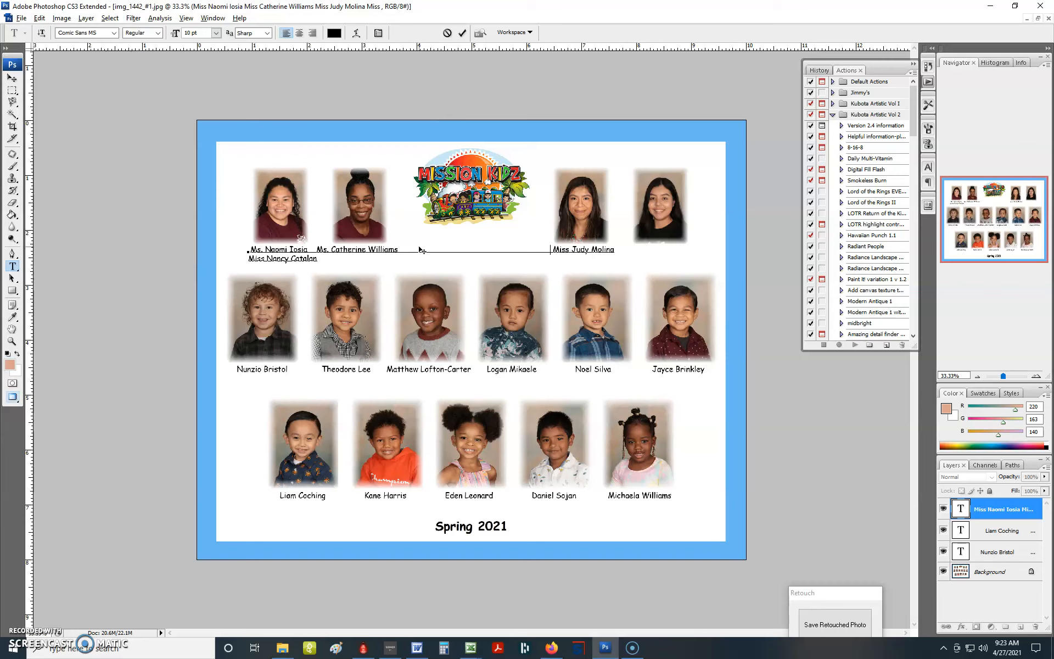
{"action": "key", "text": "BackSpace"}
{"action": "key", "text": "End"}
{"action": "key", "text": "Delete"}
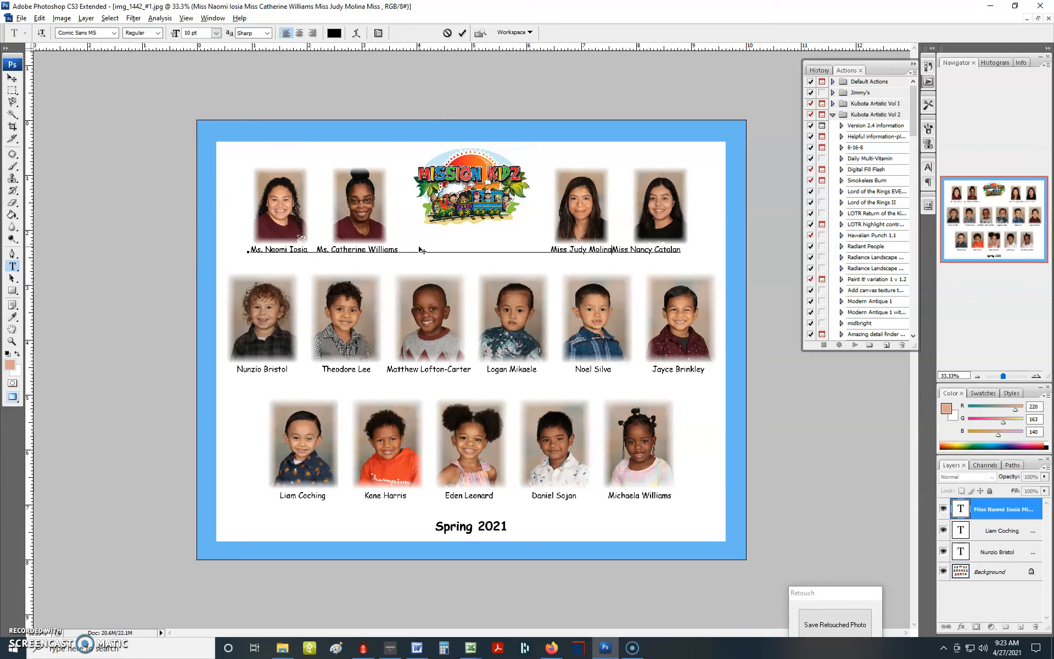
{"action": "key", "text": "Left"}
{"action": "key", "text": "BackSpace"}
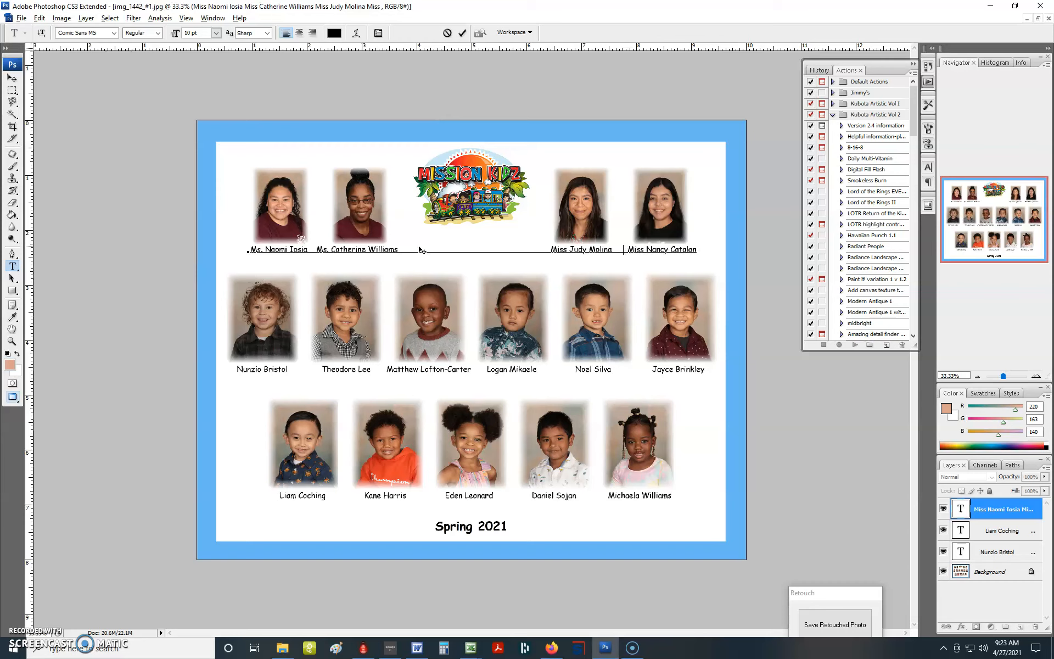
- Change "Miss" to "Ms." for the third and fourth staff names and adjust the spacing to center them under their photos
{"action": "left_click", "coordinate": [557, 248]}
{"action": "key", "text": "Delete"}
{"action": "key", "text": "Delete"}
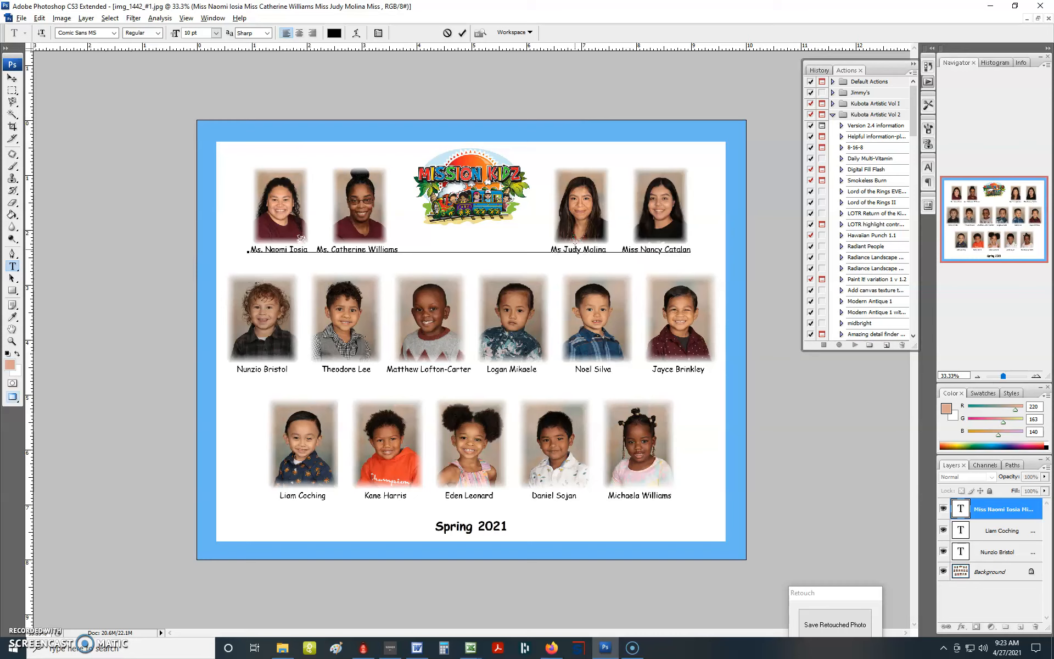
{"action": "type", "text": "."}
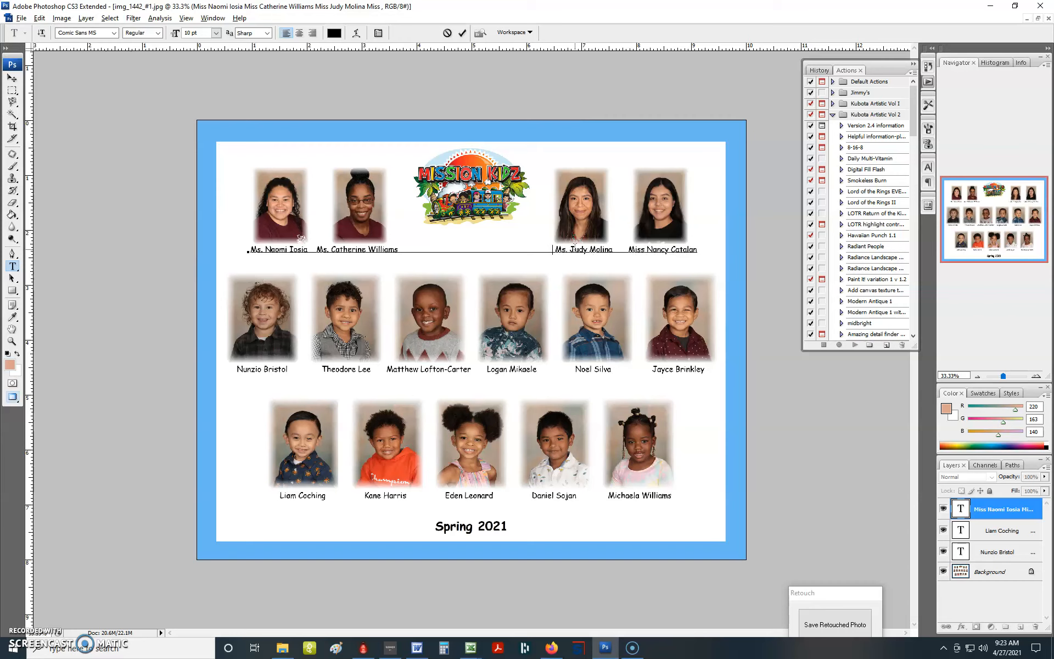
{"action": "key", "text": "Left"}
{"action": "key", "text": "Delete"}
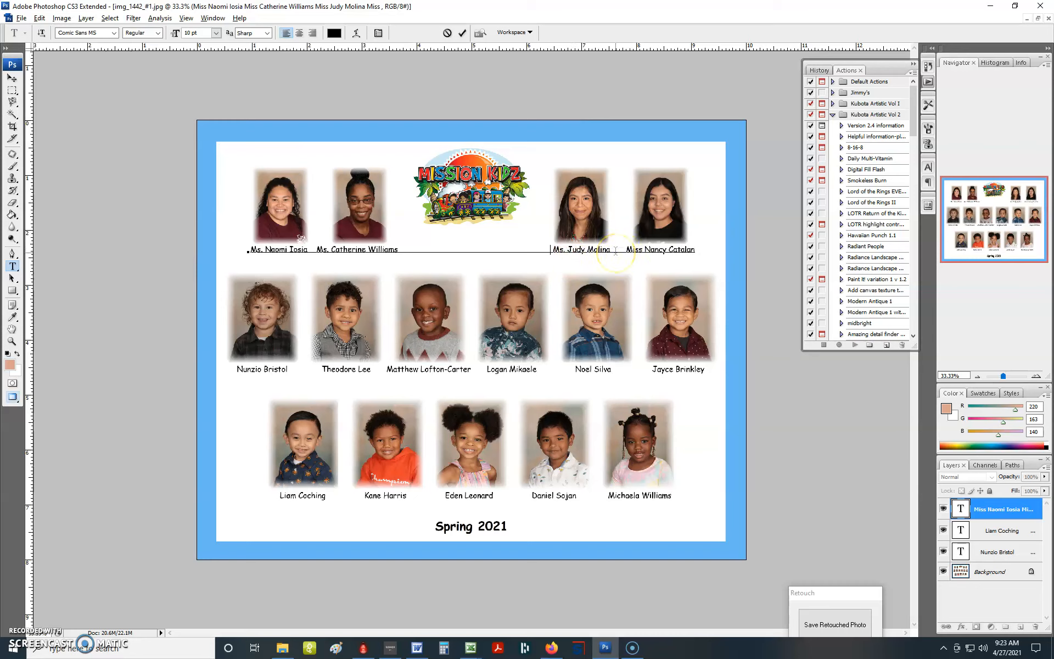
{"action": "key", "text": "Left"}
{"action": "key", "text": "Delete"}
{"action": "left_click", "coordinate": [634, 250]}
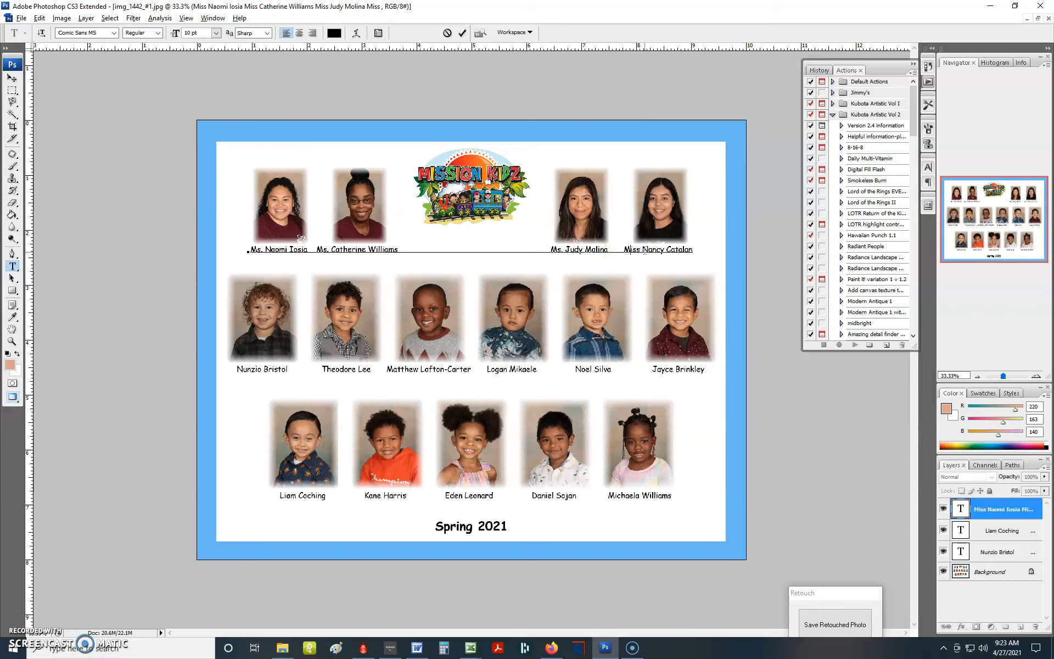
{"action": "key", "text": "Delete"}
{"action": "key", "text": "Delete"}
{"action": "type", "text": "."}
{"action": "left_click", "coordinate": [617, 253]}
- Add a second line with "Director" under the first staff name and "Teacher" under the second and third names
{"action": "left_click", "coordinate": [766, 248]}
{"action": "type", "text": "Director              Teac"}
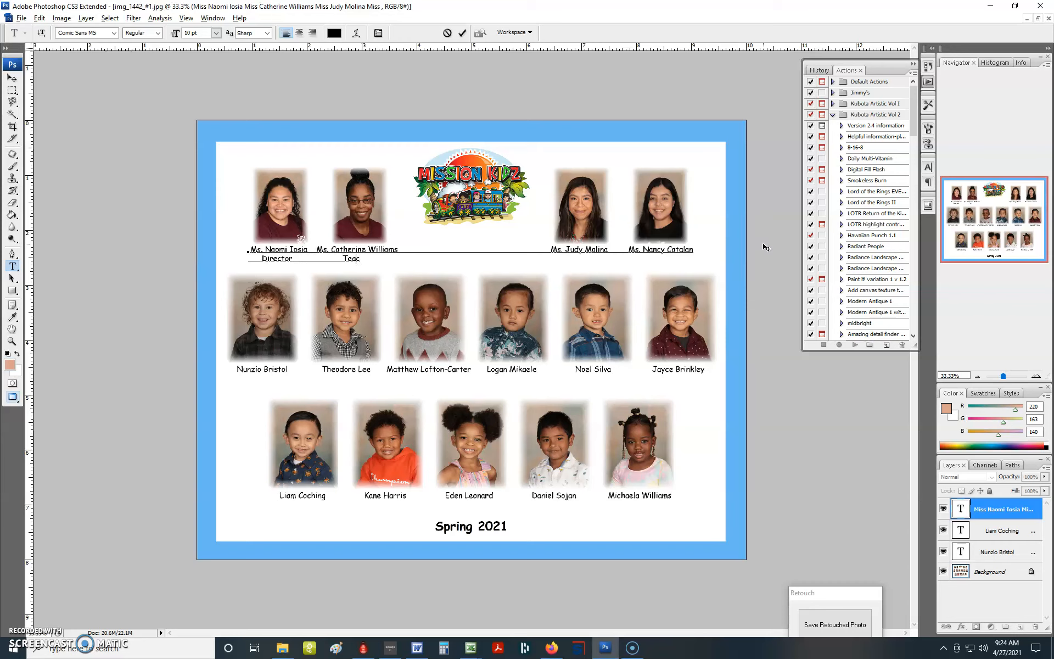
{"action": "type", "text": "hjer"}
{"action": "key", "text": "BackSpace"}
{"action": "key", "text": "BackSpace"}
{"action": "type", "text": "Teacher"}
- Center the third staff member's title, add "Teacher" under the fourth name, and commit the text
{"action": "left_click", "coordinate": [547, 258]}
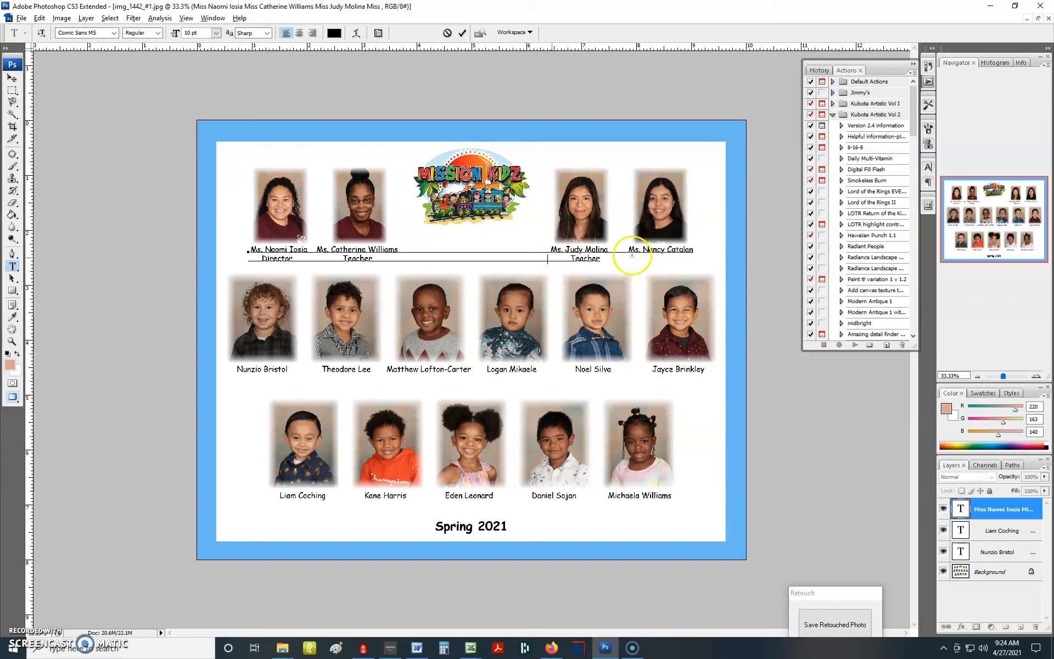
{"action": "key", "text": "Delete"}
{"action": "key", "text": "Delete"}
{"action": "type", "text": "Teacher"}
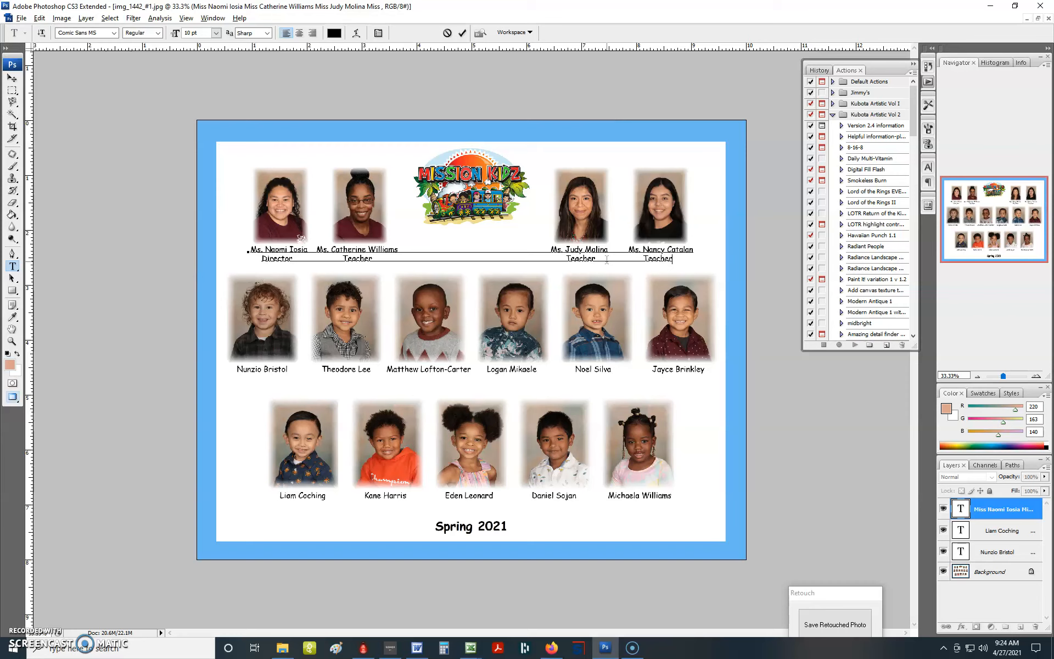
{"action": "left_click", "coordinate": [629, 259]}
{"action": "left_click", "coordinate": [468, 34]}
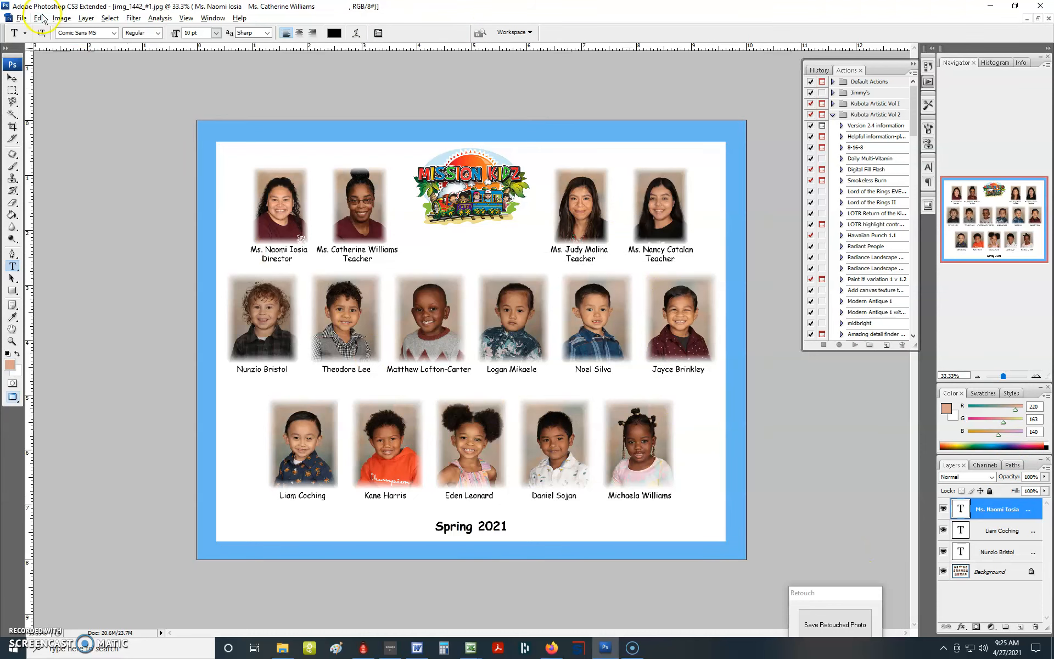
- Start saving a copy of the composite in the COMPOSITES folder, with the format set to Photoshop (PSD)
{"action": "left_click", "coordinate": [20, 19]}
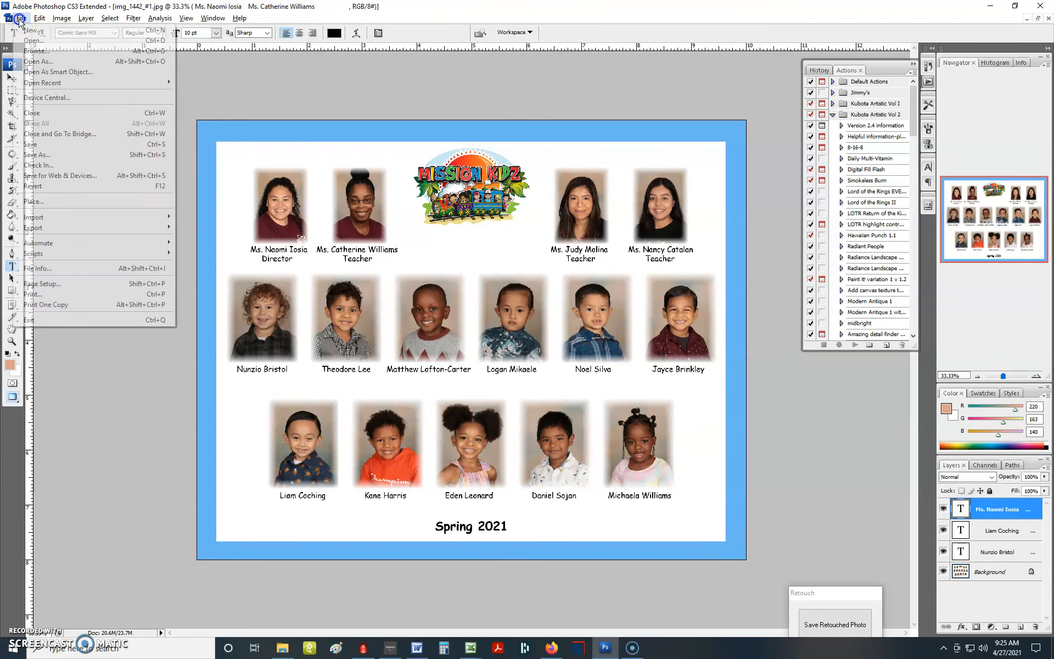
{"action": "left_click", "coordinate": [44, 156]}
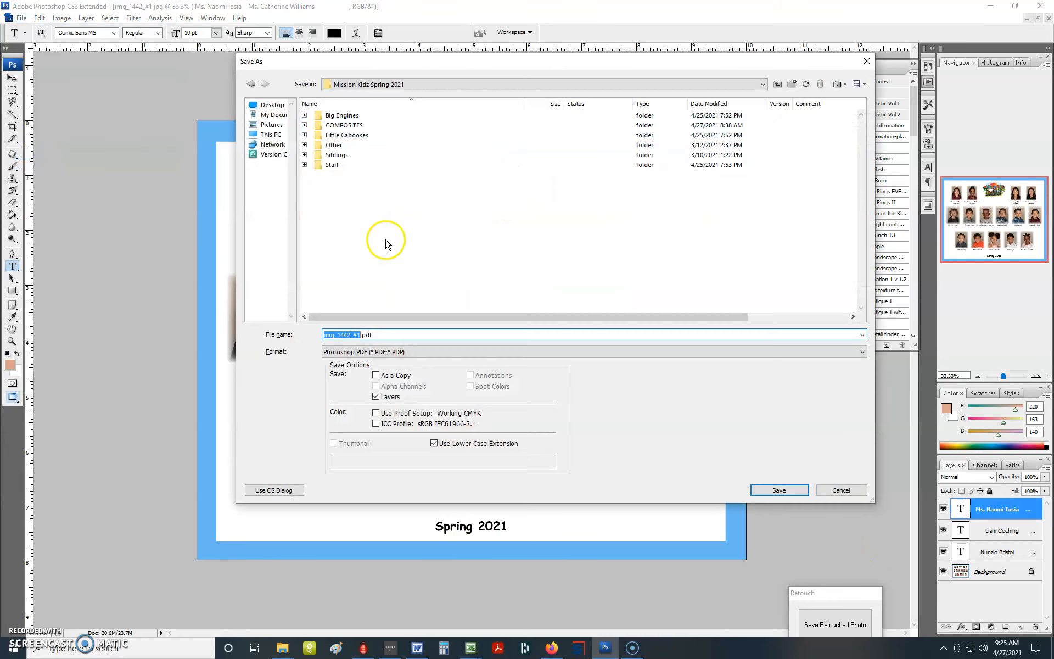
{"action": "double_click", "coordinate": [345, 126]}
{"action": "left_click", "coordinate": [383, 352]}
{"action": "scroll", "coordinate": [382, 362], "scroll_direction": "up", "scroll_amount": 1}
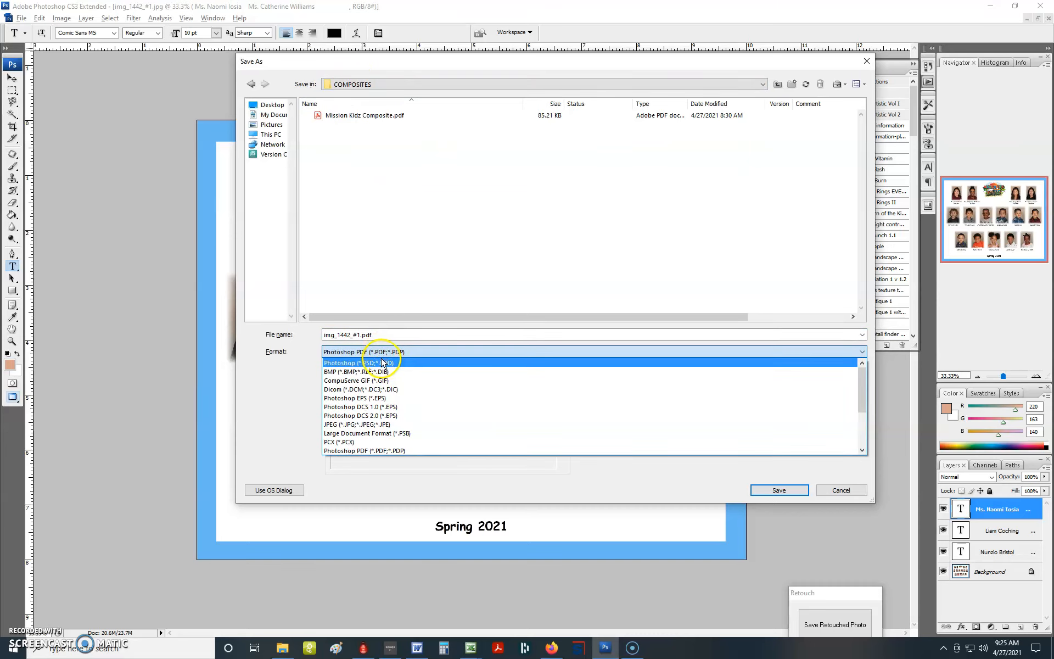
{"action": "left_click", "coordinate": [382, 364]}
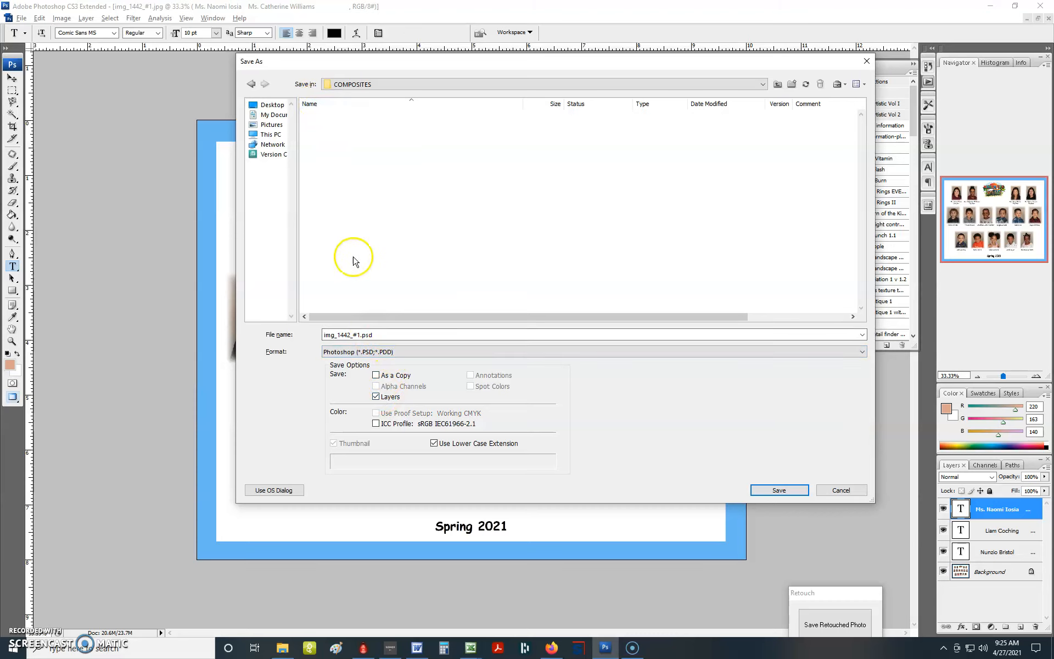
- Name the file "Mission Kidz Composite.psd" and save it with Maximize compatibility on
{"action": "left_click", "coordinate": [386, 333]}
{"action": "key", "text": "Home"}
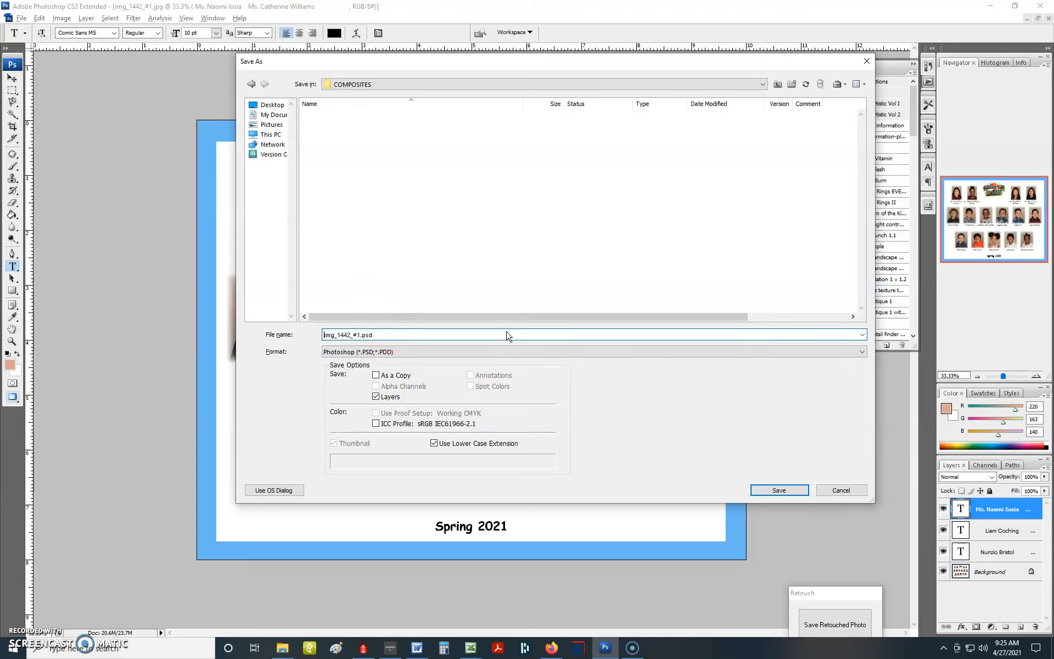
{"action": "type", "text": "Mission Kidz Composite"}
{"action": "key", "text": "Delete"}
{"action": "key", "text": "Delete"}
{"action": "key", "text": "Delete"}
{"action": "key", "text": "Delete"}
{"action": "key", "text": "Delete"}
{"action": "key", "text": "Delete"}
{"action": "key", "text": "Delete"}
{"action": "key", "text": "Delete"}
{"action": "key", "text": "Delete"}
{"action": "key", "text": "Delete"}
{"action": "key", "text": "Delete"}
{"action": "key", "text": "Return"}
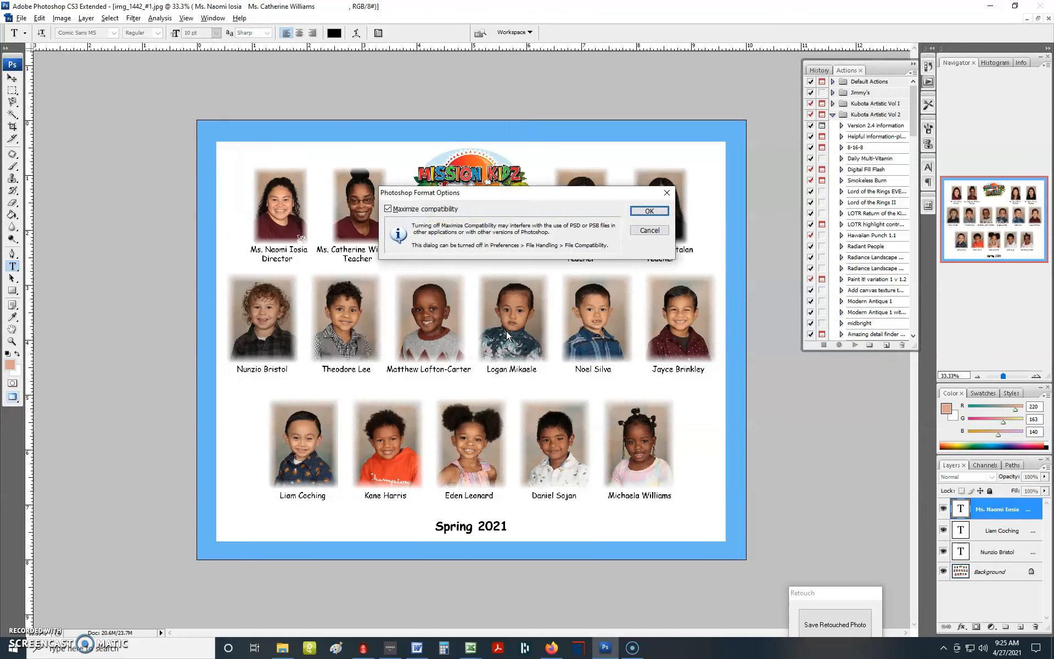
{"action": "left_click", "coordinate": [649, 211]}
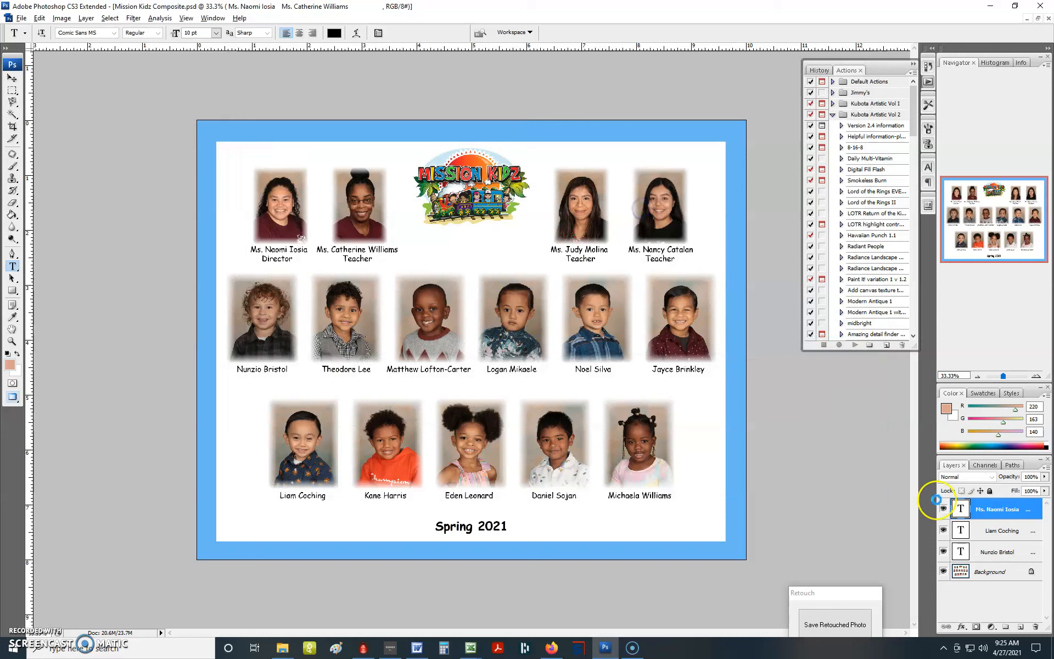
- Flatten the image and save it as "Mission Kidz Composite.jpg" at JPEG quality 10, Baseline (Standard), replacing the existing file
{"action": "right_click", "coordinate": [989, 574]}
{"action": "left_click", "coordinate": [972, 626]}
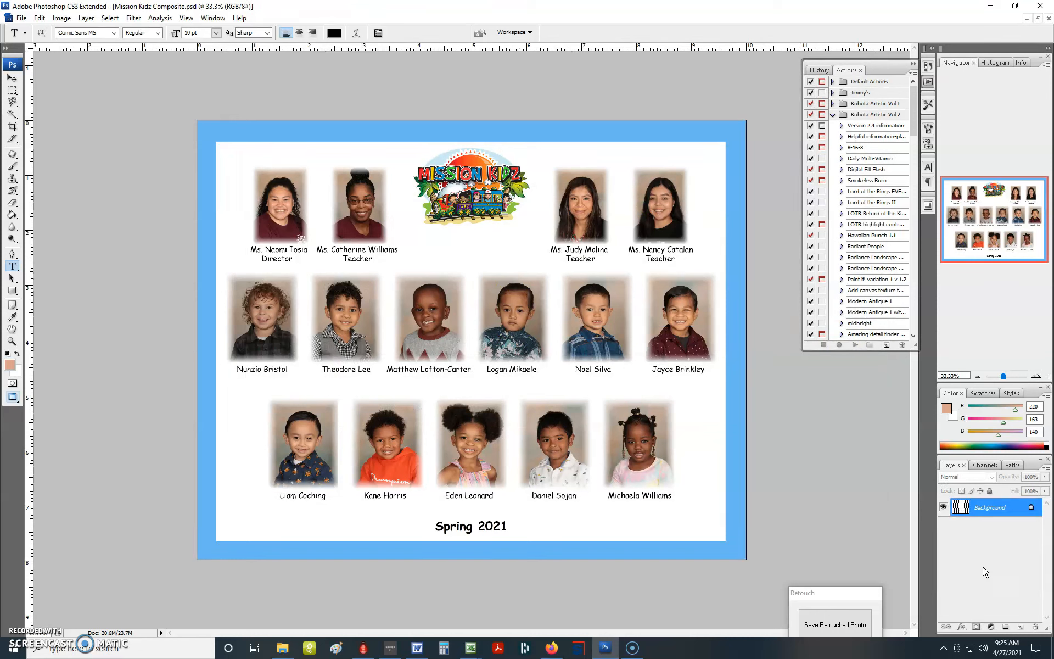
{"action": "key", "text": "ctrl+shift+s"}
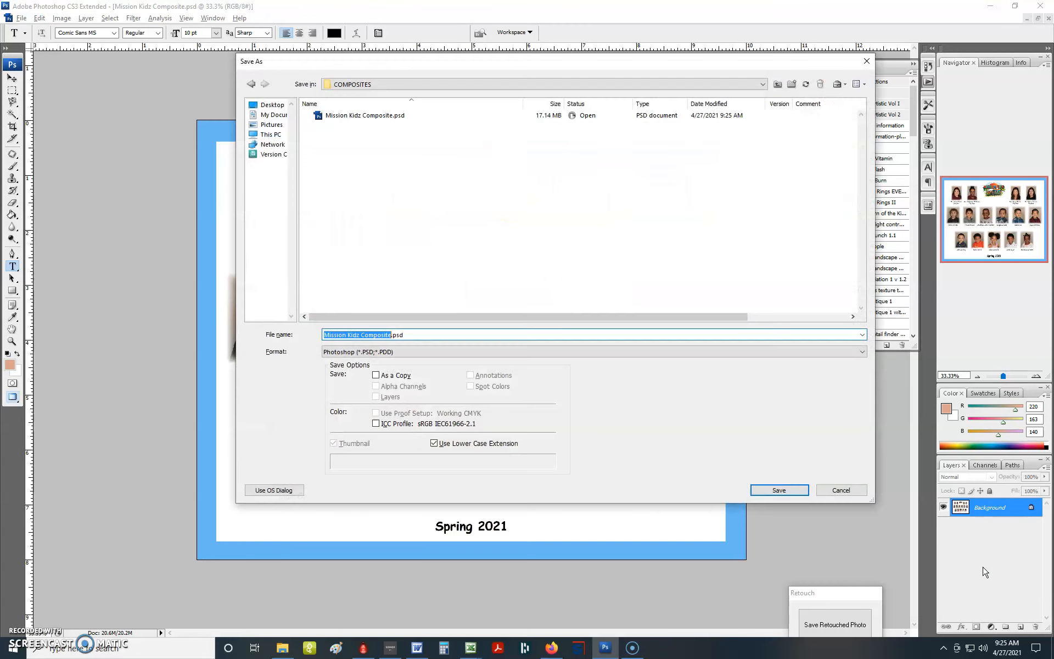
{"action": "left_click", "coordinate": [962, 565]}
{"action": "left_click", "coordinate": [356, 351]}
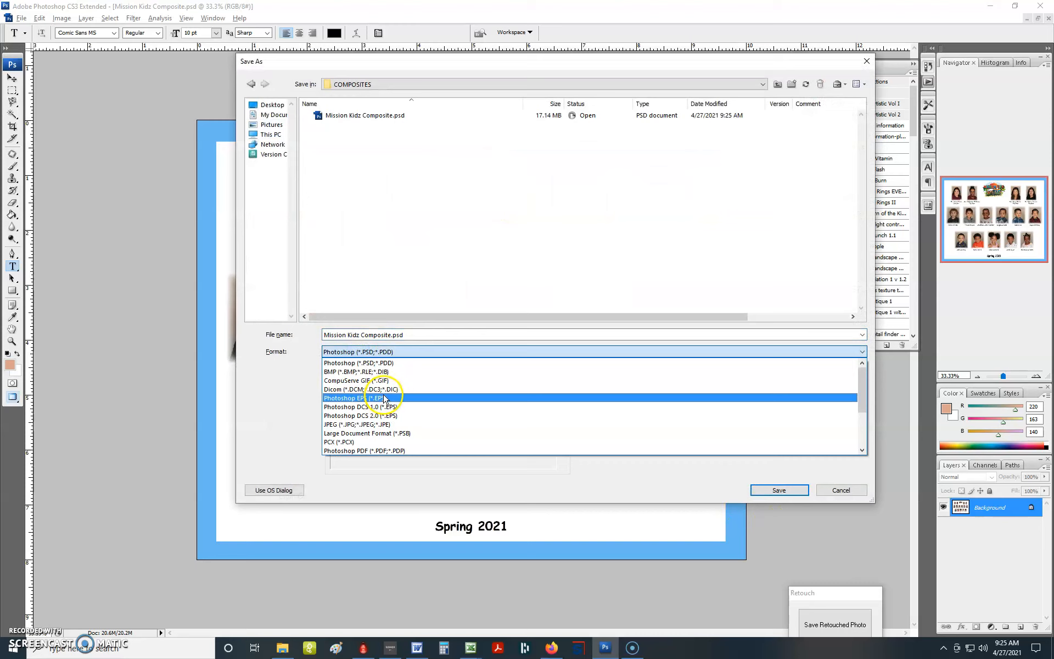
{"action": "left_click", "coordinate": [387, 425]}
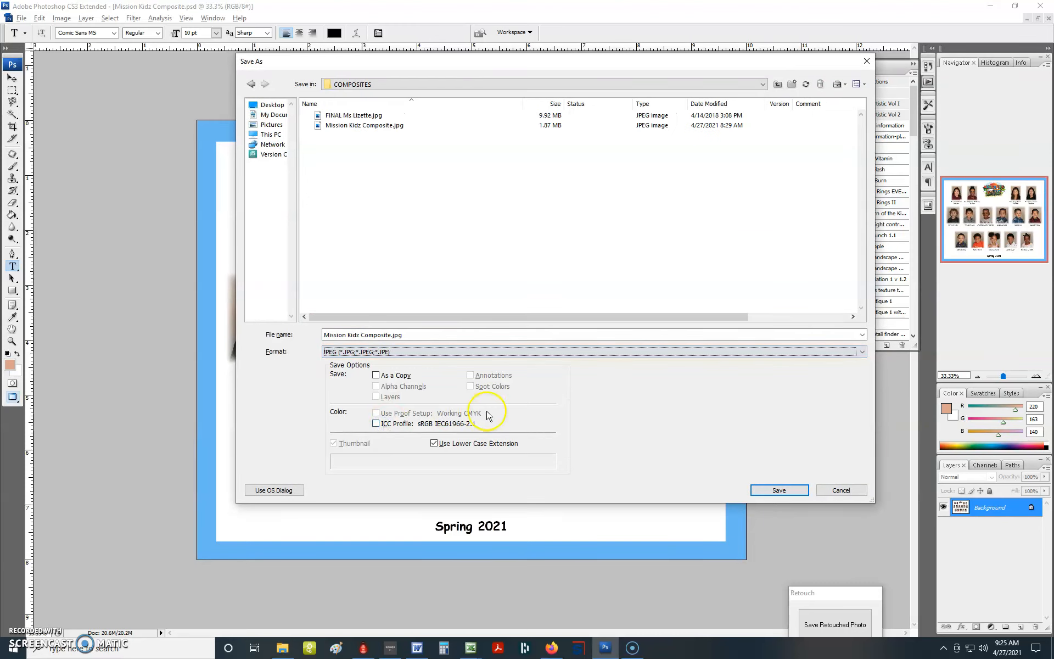
{"action": "key", "text": "Return"}
{"action": "left_click", "coordinate": [564, 361]}
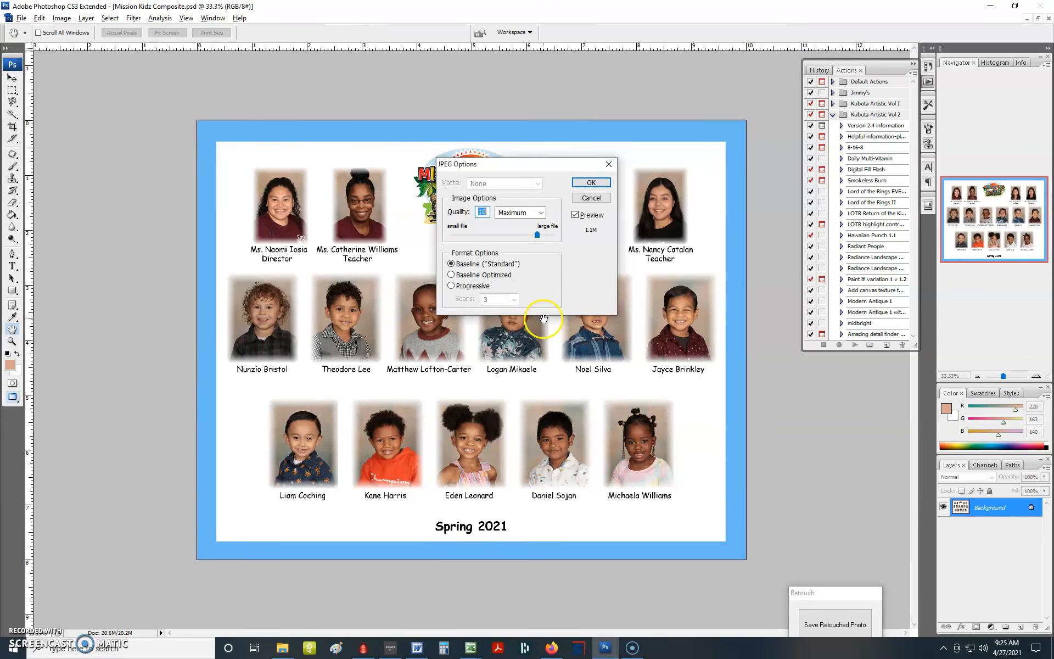
{"action": "key", "text": "Return"}
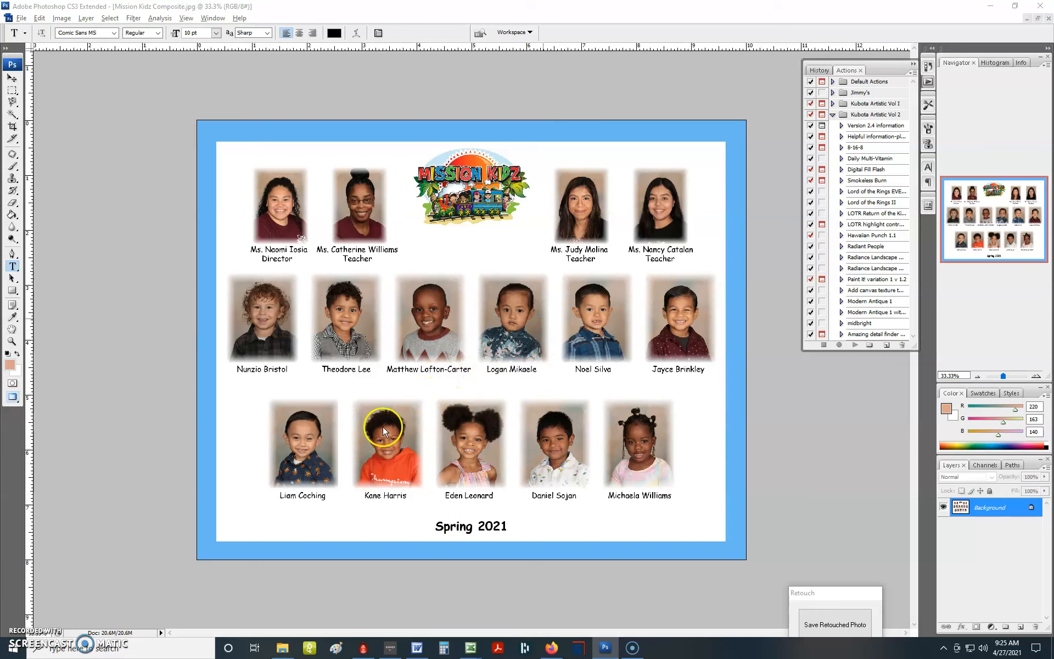
- Save the flattened composite as the Photoshop PDF "Mission Kidz Composite.pdf" with the Smallest File Size preset, replacing the existing file
{"action": "key", "text": "ctrl+shift+s"}
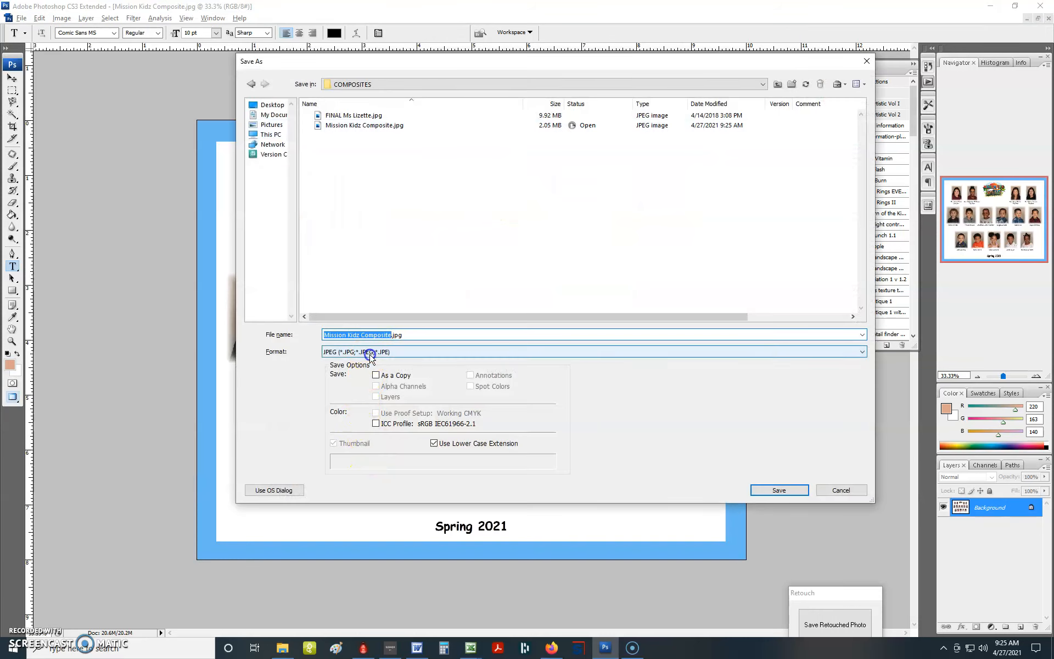
{"action": "left_click", "coordinate": [370, 352]}
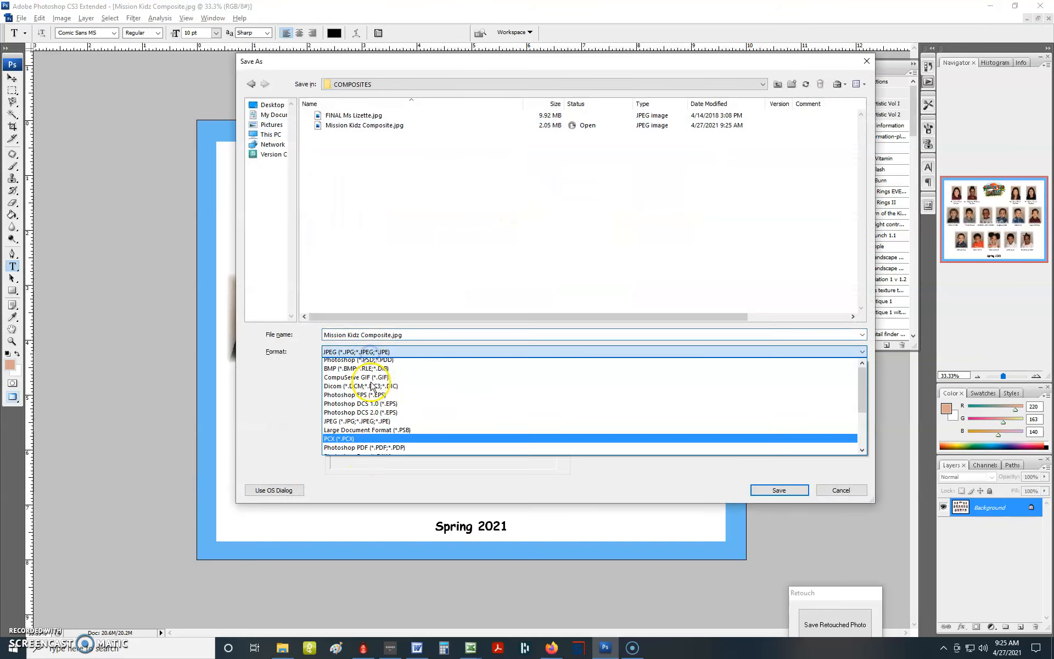
{"action": "left_click", "coordinate": [377, 447]}
{"action": "key", "text": "Return"}
{"action": "left_click", "coordinate": [565, 359]}
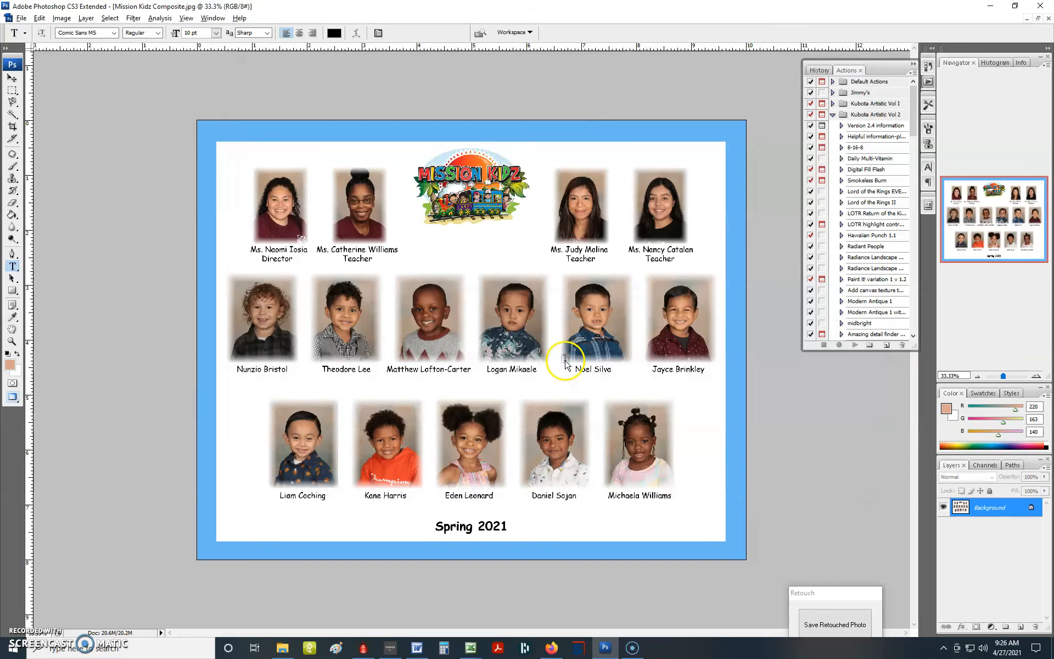
{"action": "key", "text": "Return"}
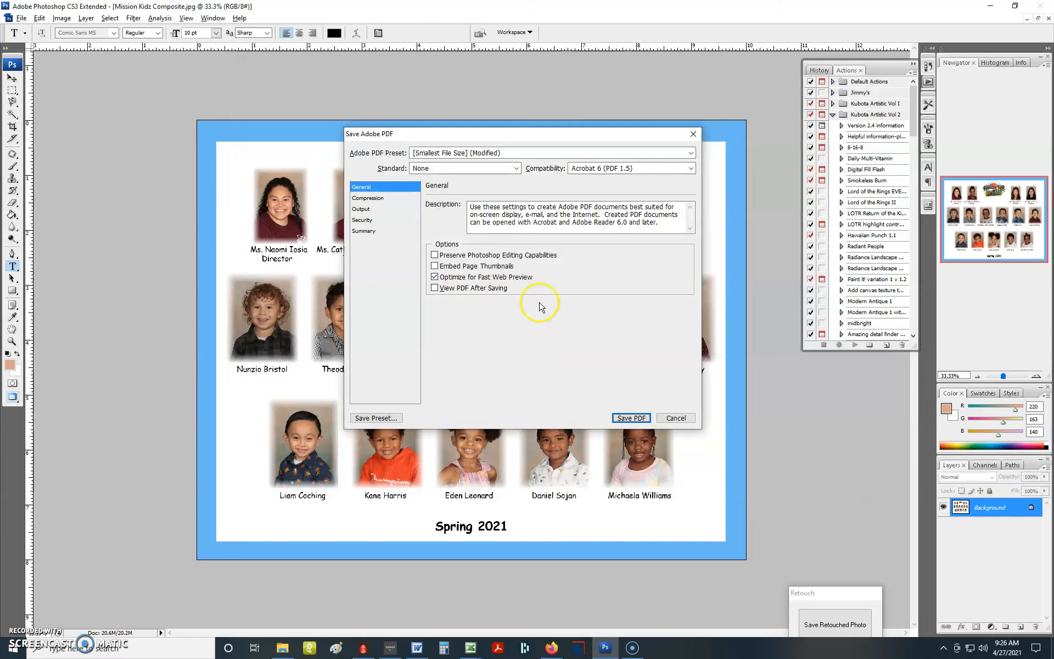
{"action": "key", "text": "Return"}
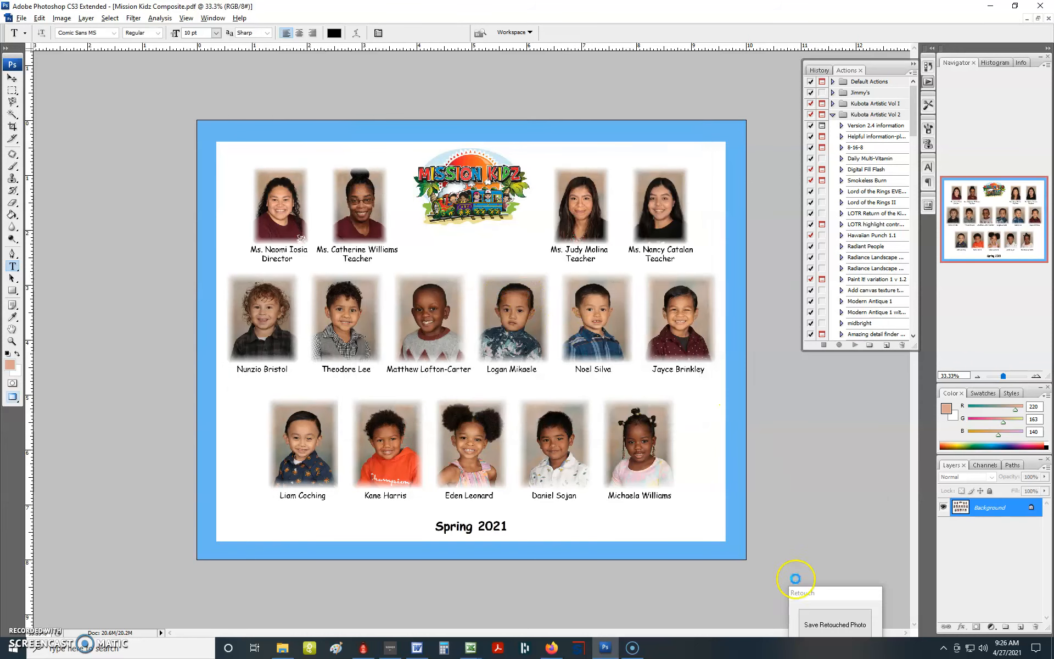
{"action": "left_click", "coordinate": [830, 620]}
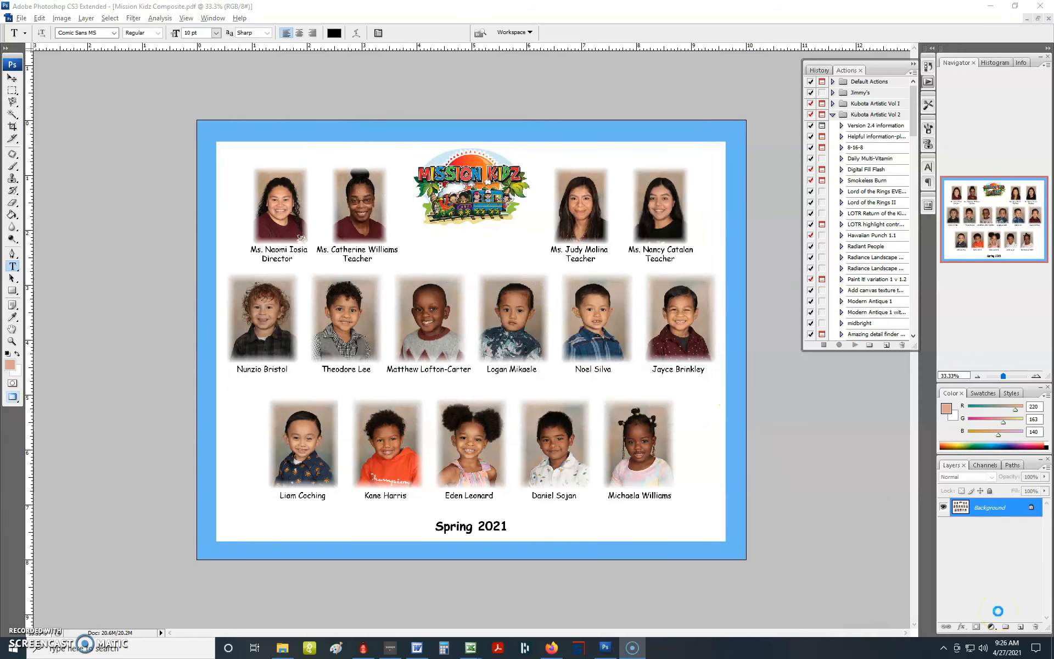